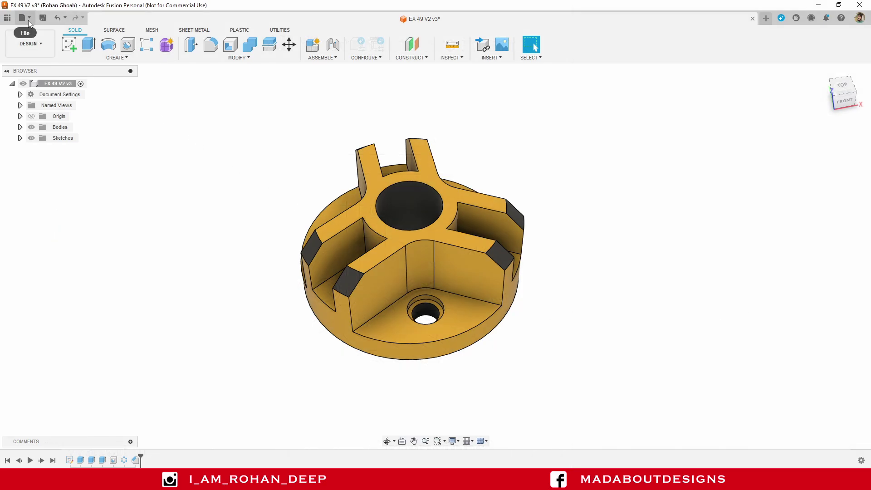
# Create a new blank design and check in Document Settings that its units are Millimeter.
pyautogui.click(26, 18)
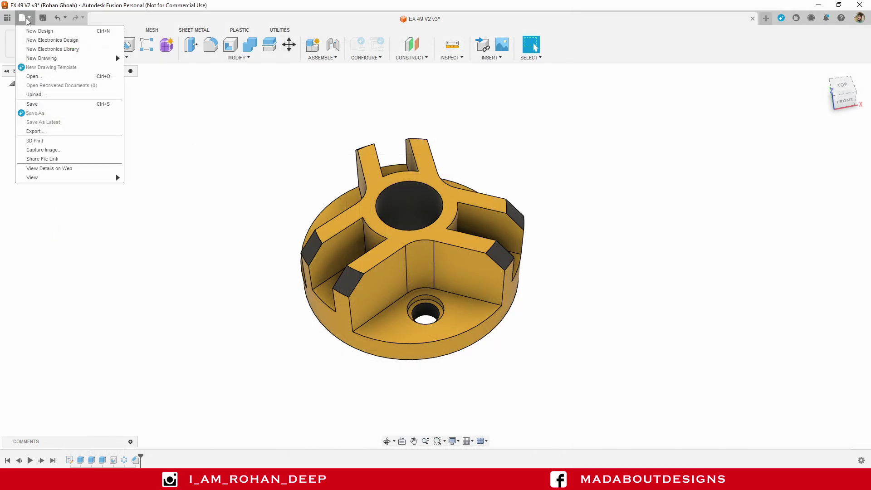
pyautogui.click(50, 32)
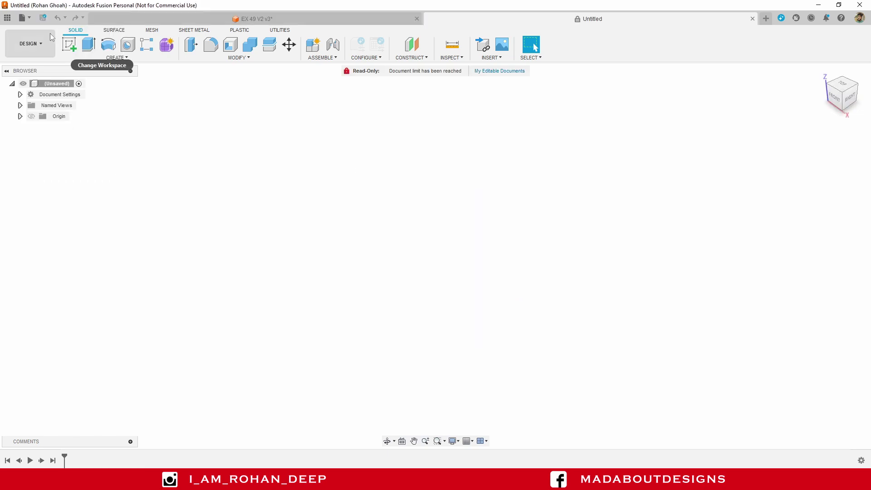
pyautogui.click(20, 106)
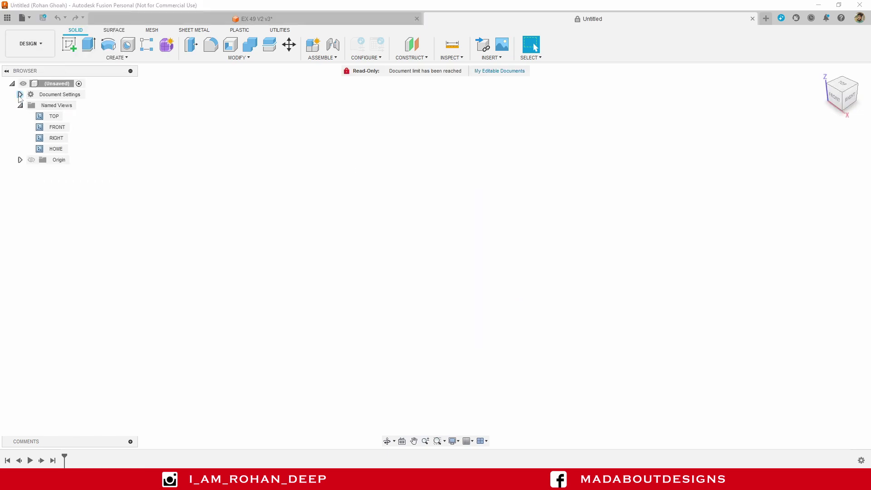
pyautogui.click(20, 94)
pyautogui.moveTo(73, 109)
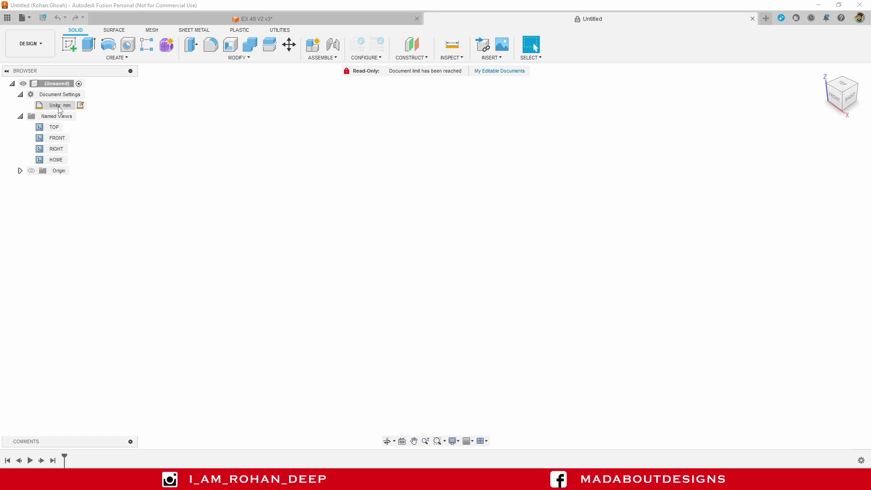
pyautogui.click(83, 108)
pyautogui.click(825, 138)
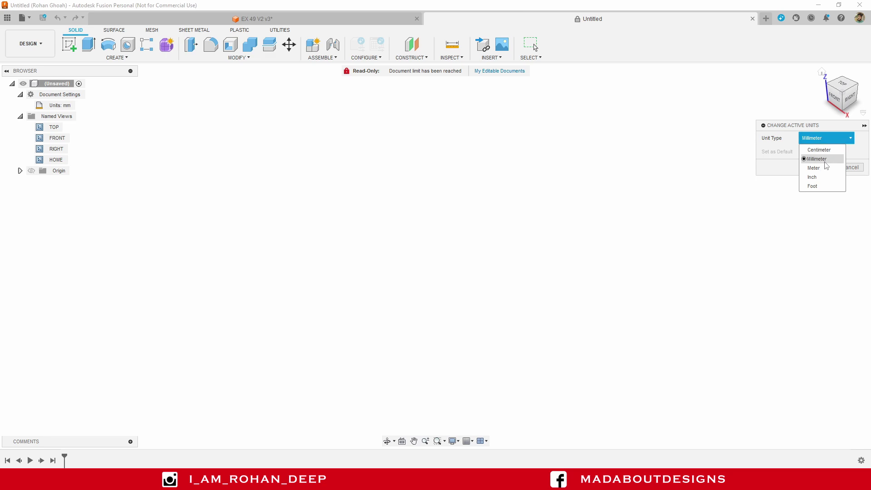
pyautogui.click(777, 151)
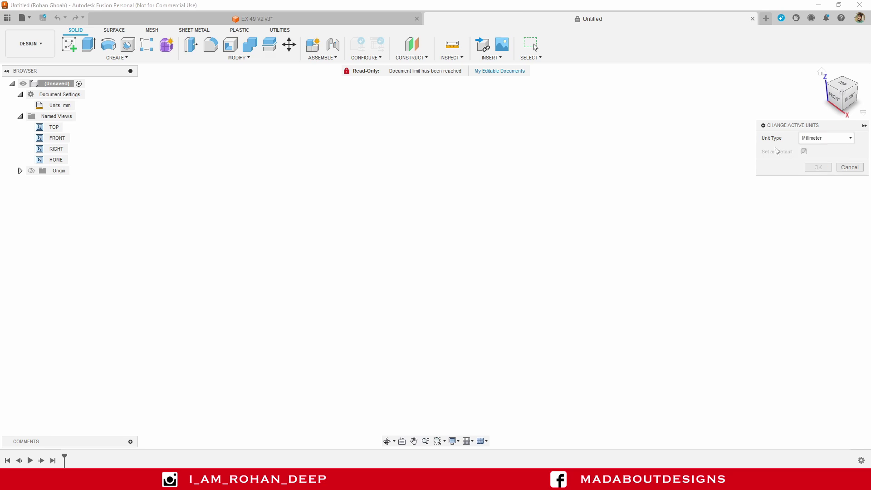
pyautogui.click(850, 167)
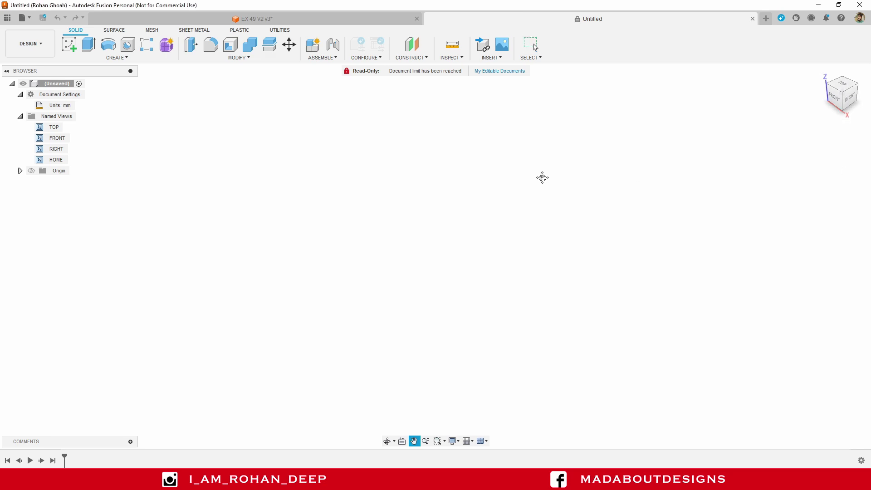
# Start a new sketch on the horizontal XZ origin plane.
pyautogui.click(69, 46)
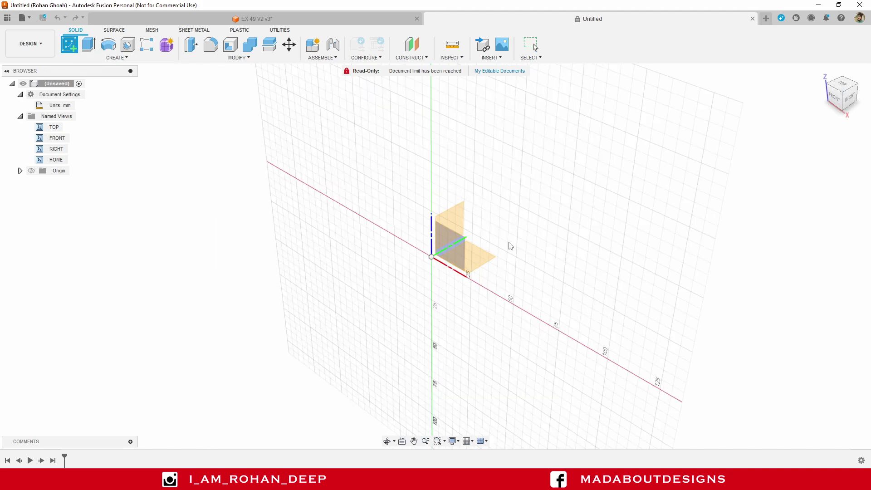
pyautogui.click(484, 260)
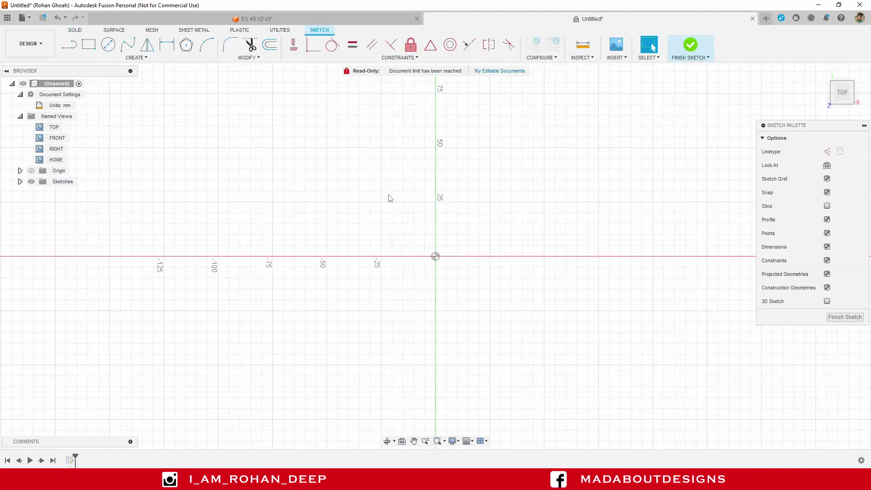
pyautogui.scroll(-1, 526, 208)
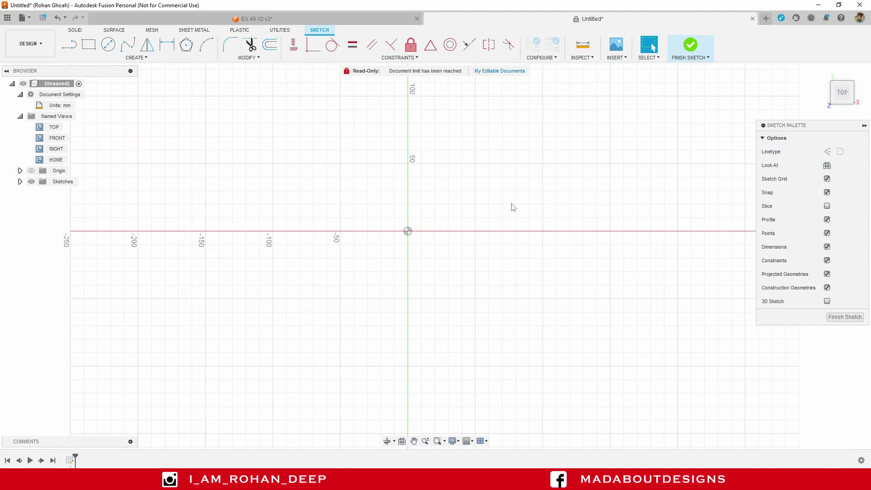
# Draw a 62 mm center-diameter circle centred on the origin.
pyautogui.click(140, 59)
pyautogui.moveTo(144, 86)
pyautogui.click(197, 87)
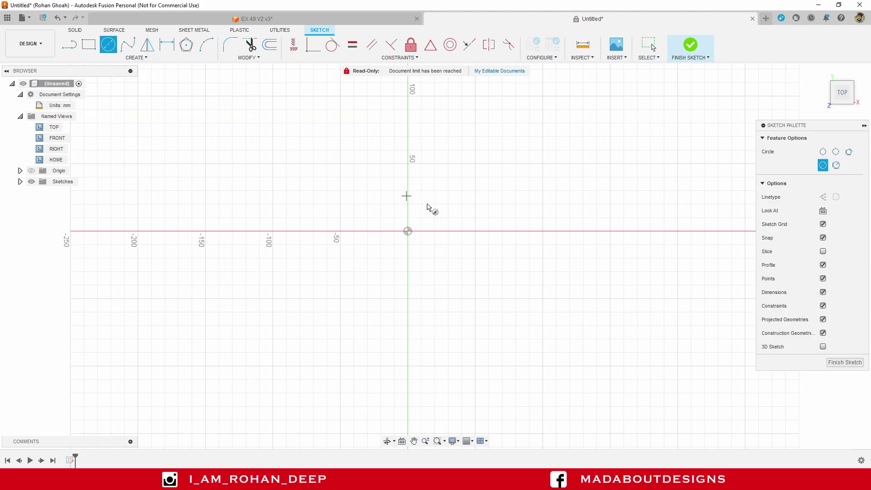
pyautogui.press('Escape')
pyautogui.moveTo(463, 218); pyautogui.dragTo(455, 225, button='middle')
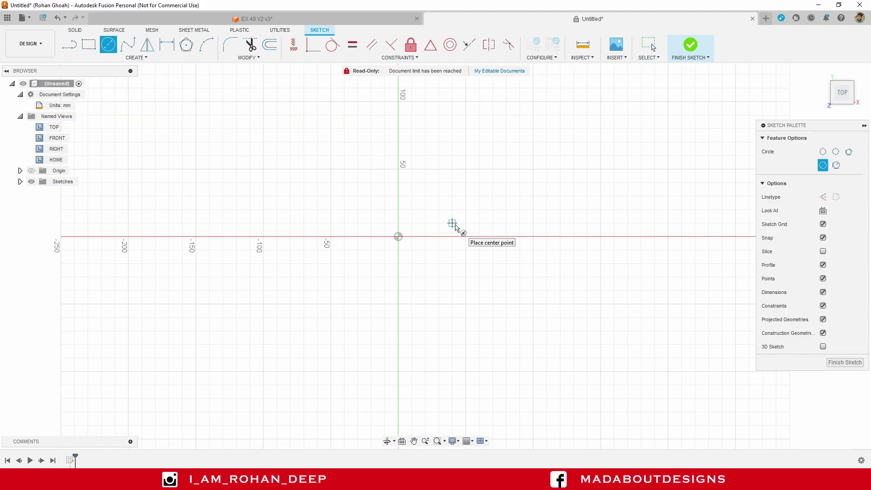
pyautogui.click(399, 236)
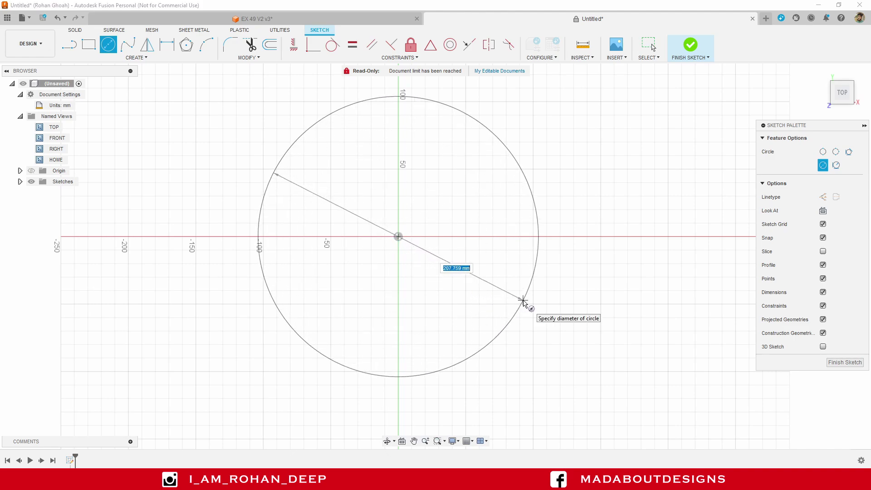
pyautogui.scroll(2, 504, 293)
pyautogui.moveTo(504, 292); pyautogui.dragTo(552, 334, button='middle')
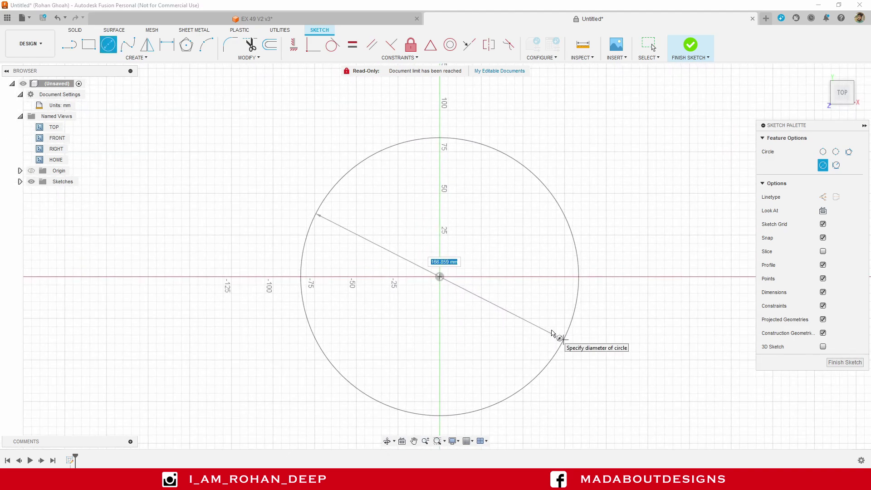
pyautogui.write('62')
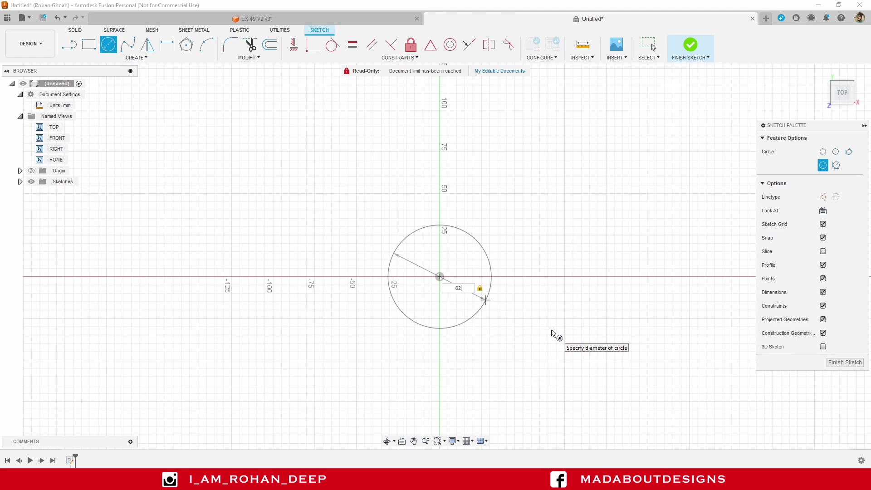
pyautogui.press('Return')
# Add two more circles on the origin, 26 mm and 18 mm in diameter.
pyautogui.scroll(2, 406, 272)
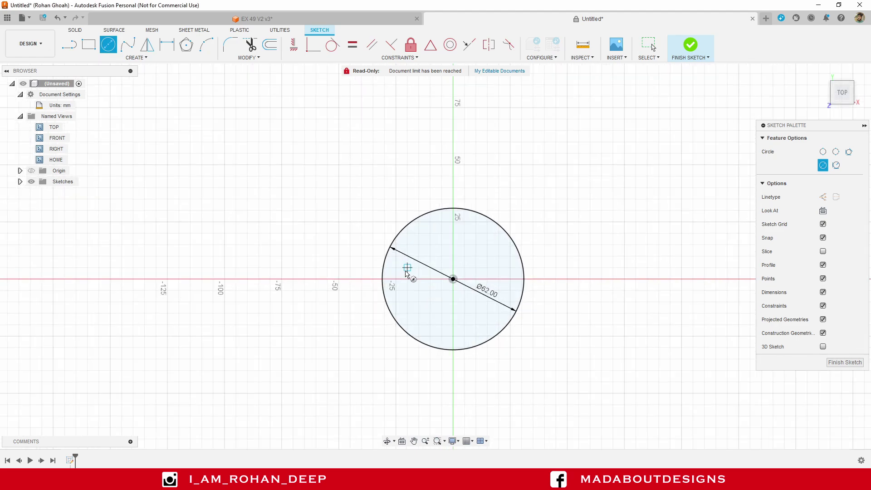
pyautogui.moveTo(407, 272); pyautogui.dragTo(433, 323, button='middle')
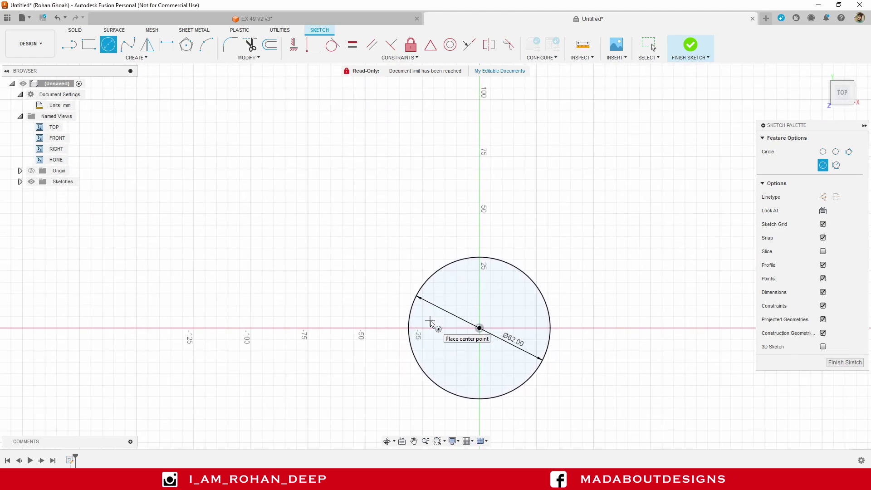
pyautogui.click(479, 328)
pyautogui.write('26')
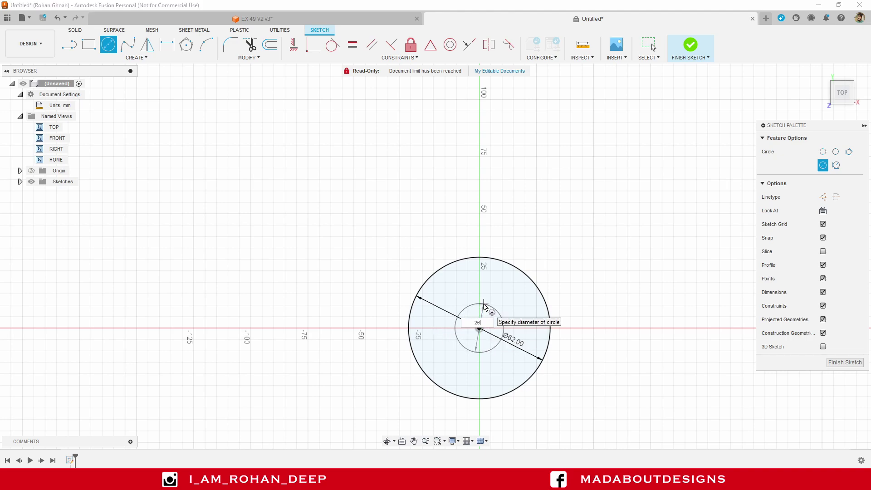
pyautogui.press('Return')
pyautogui.scroll(3, 485, 307)
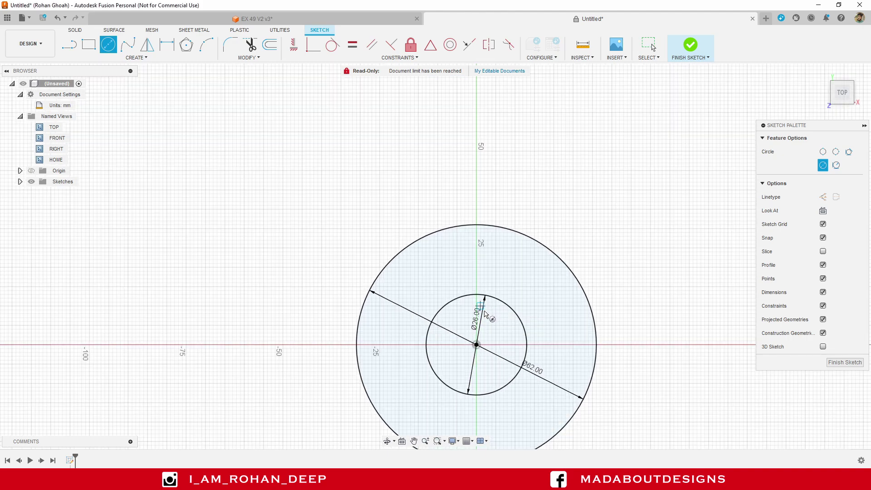
pyautogui.click(477, 345)
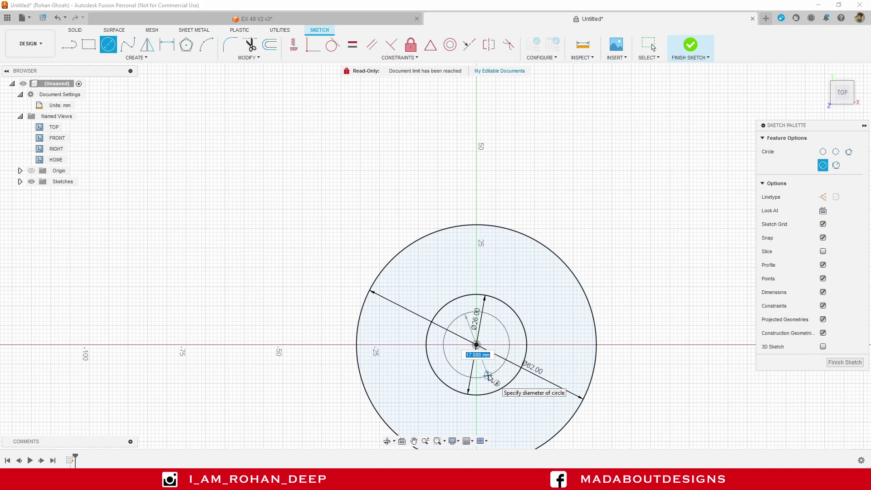
pyautogui.write('18')
pyautogui.press('Return')
pyautogui.press('Escape')
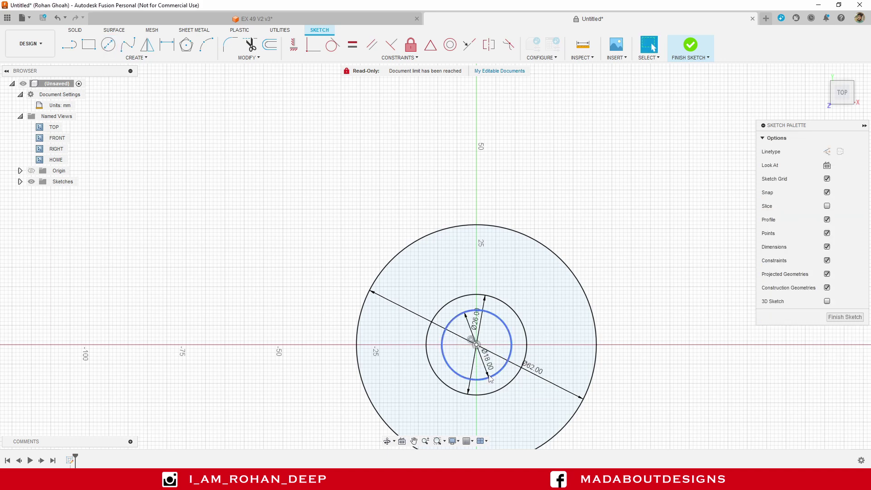
# Drag the Ø62, Ø18 and Ø26 dimensions outside the circles to the right.
pyautogui.moveTo(607, 351)
pyautogui.mouseDown(button='middle')
pyautogui.moveTo(583, 300)
pyautogui.moveTo(560, 288)
pyautogui.mouseUp(button='middle')
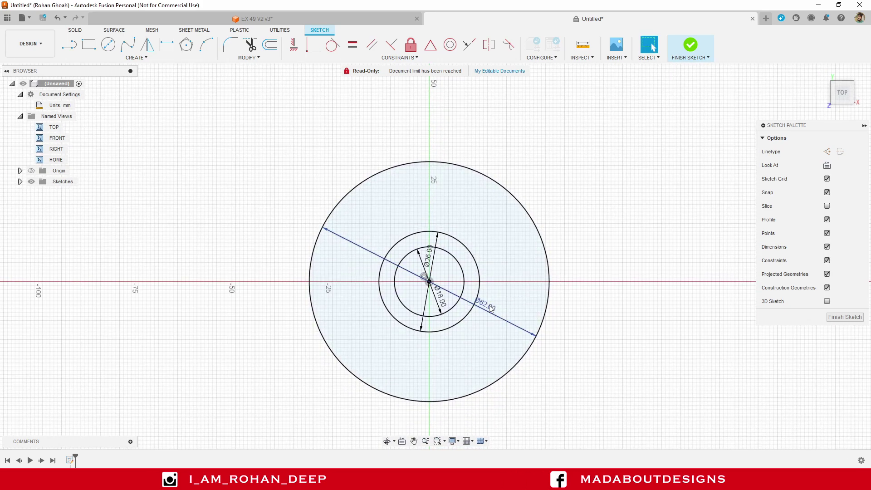
pyautogui.moveTo(493, 306); pyautogui.dragTo(634, 200)
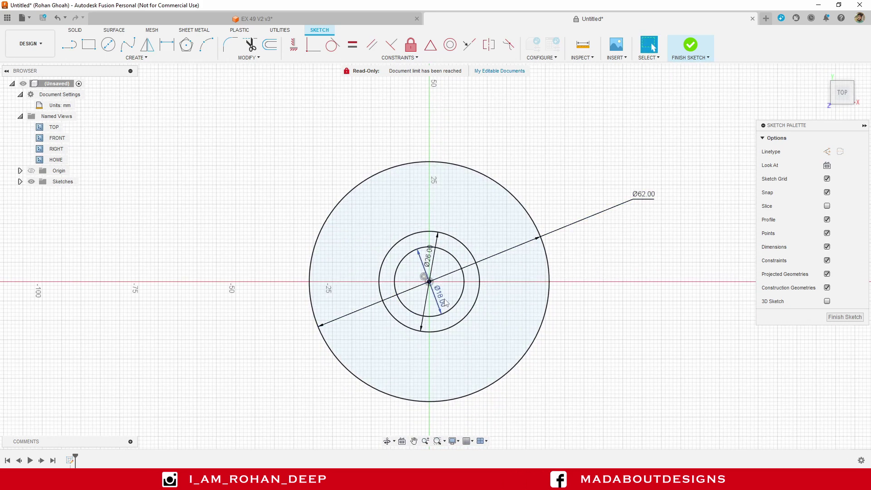
pyautogui.moveTo(440, 296); pyautogui.dragTo(643, 241)
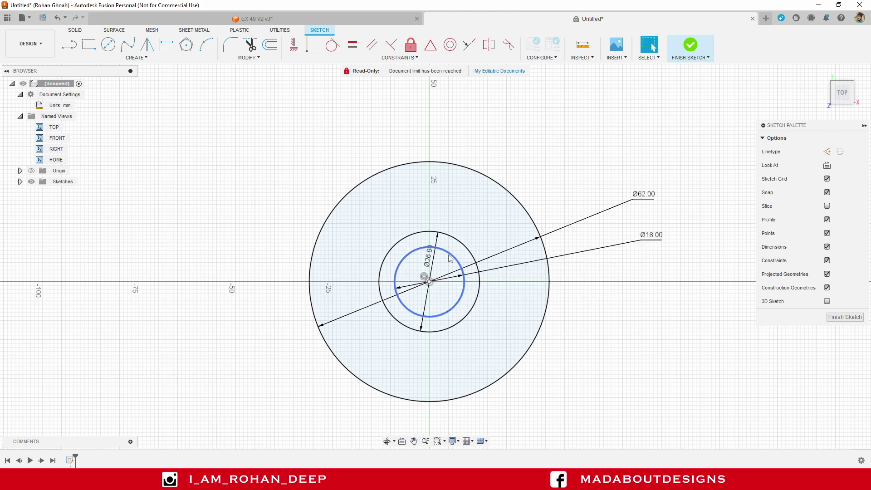
pyautogui.moveTo(428, 266); pyautogui.dragTo(641, 356)
pyautogui.moveTo(664, 298); pyautogui.dragTo(677, 292)
pyautogui.press('Escape')
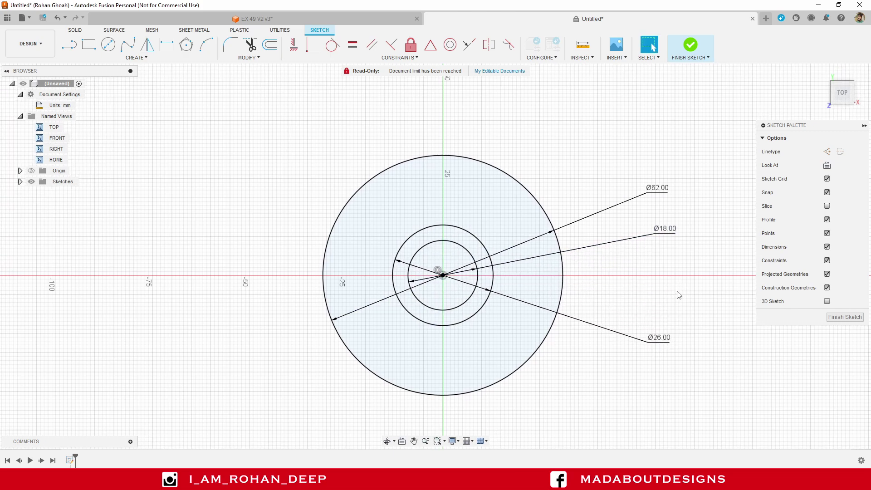
pyautogui.scroll(-1, 679, 295)
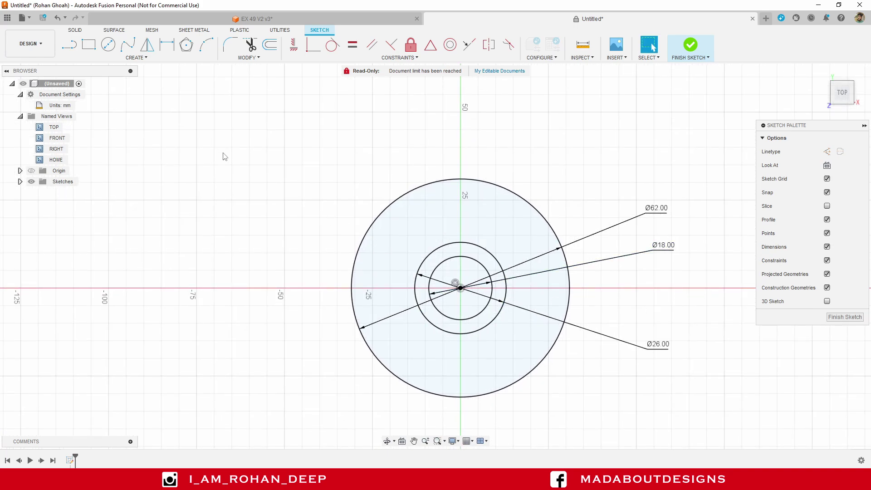
# Draw a 2-point rectangle from near the origin to a corner about 12 mm wide and 50 mm up.
pyautogui.click(137, 58)
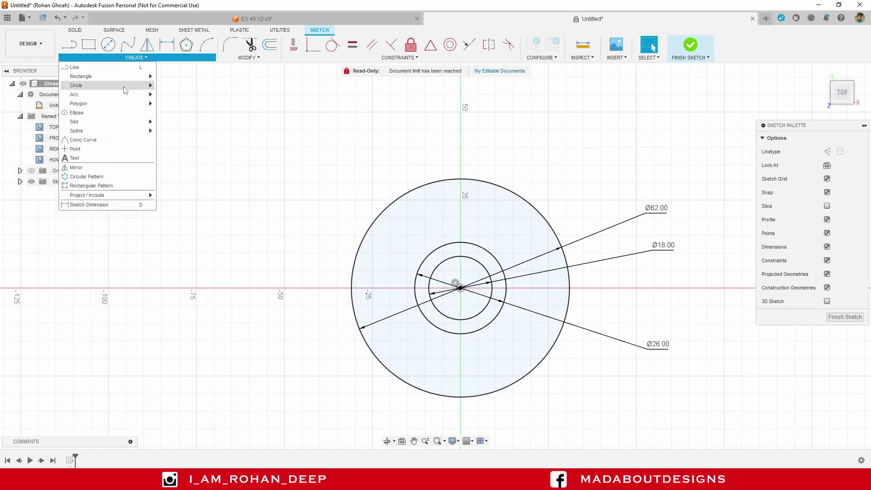
pyautogui.moveTo(124, 85)
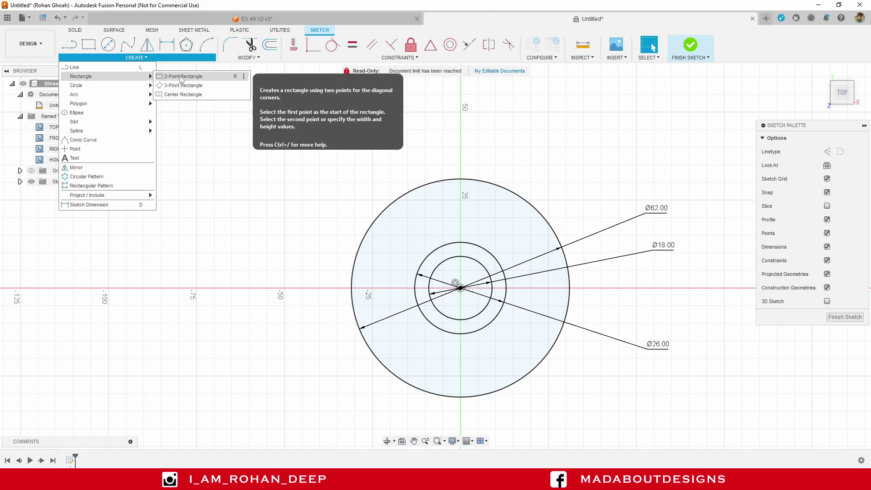
pyautogui.click(182, 79)
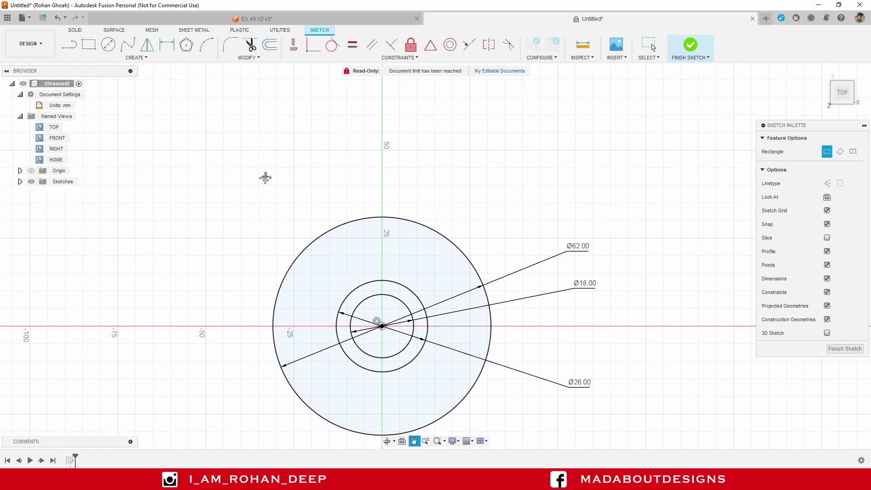
pyautogui.scroll(2, 267, 181)
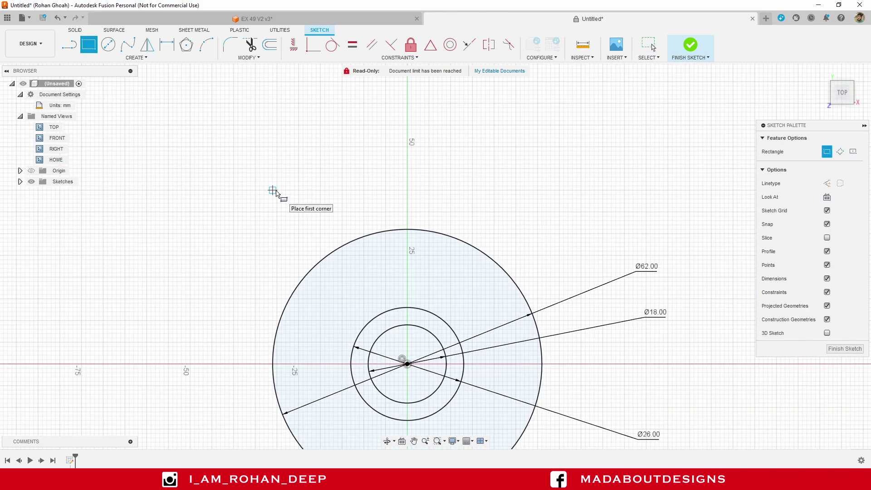
pyautogui.moveTo(276, 189); pyautogui.dragTo(307, 217, button='middle')
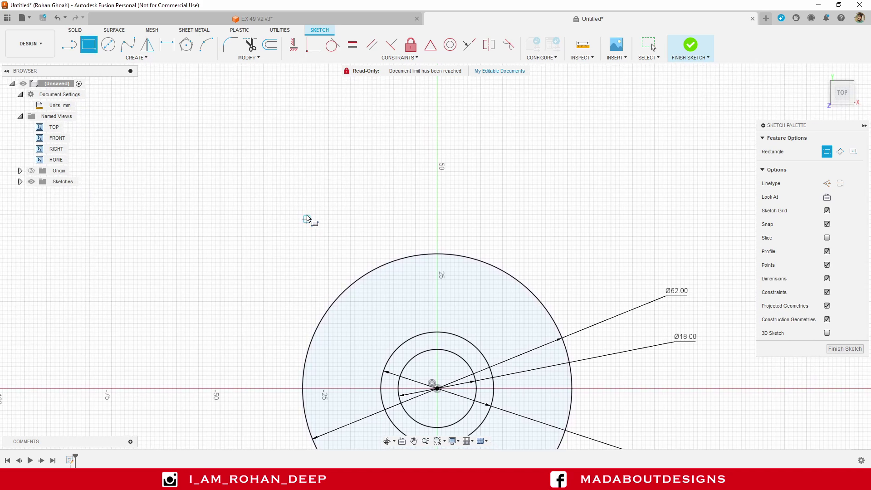
pyautogui.click(412, 389)
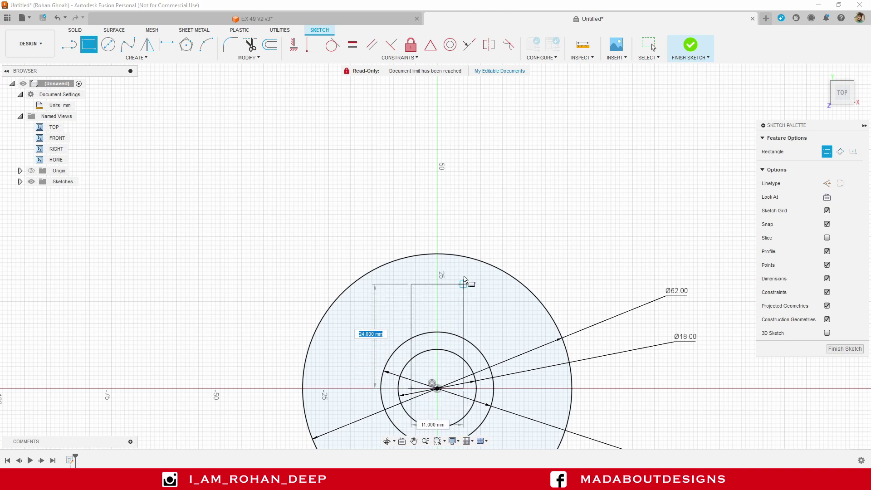
pyautogui.click(469, 167)
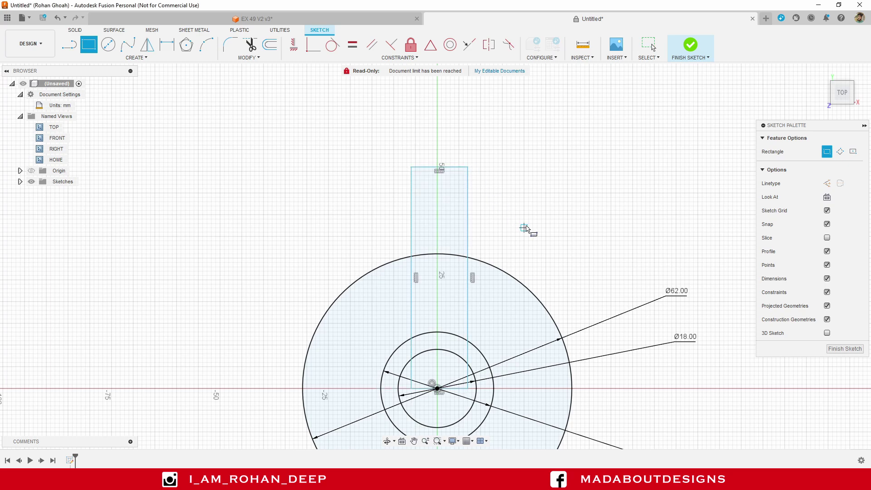
pyautogui.moveTo(525, 230); pyautogui.dragTo(533, 159, button='middle')
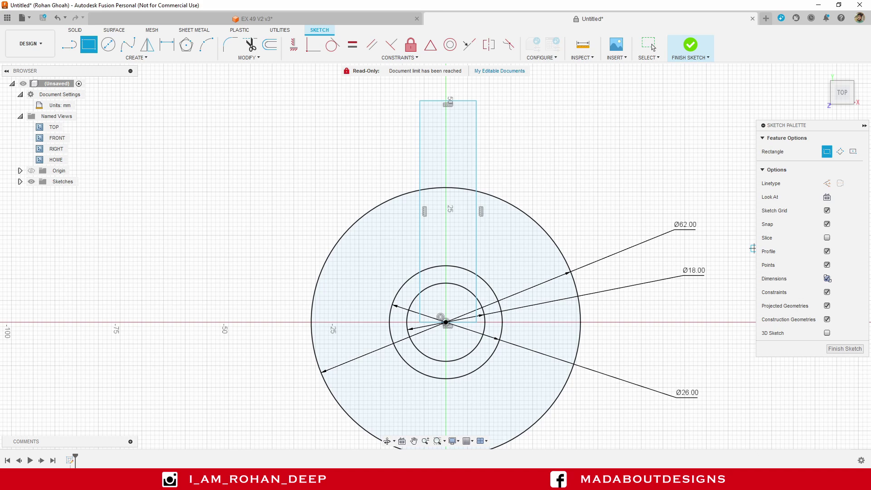
# Hide the sketch dimensions in the Sketch Palette.
pyautogui.click(827, 278)
pyautogui.scroll(3, 502, 352)
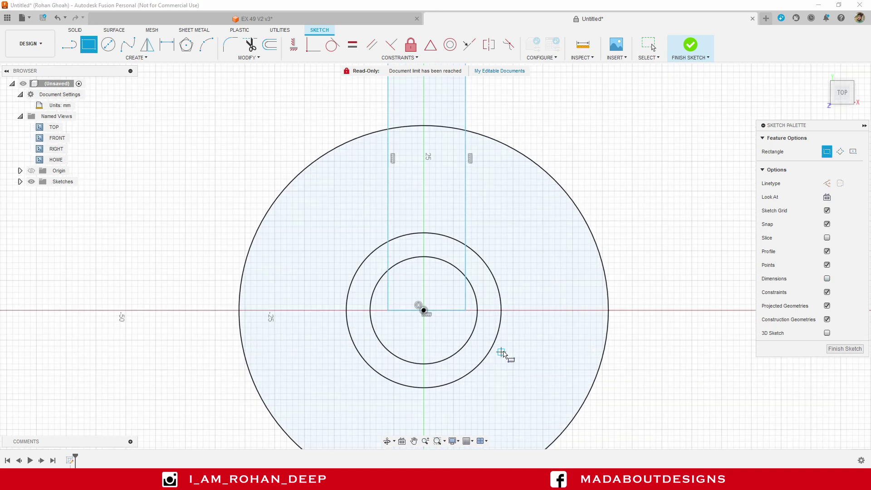
pyautogui.moveTo(503, 353); pyautogui.dragTo(580, 396, button='middle')
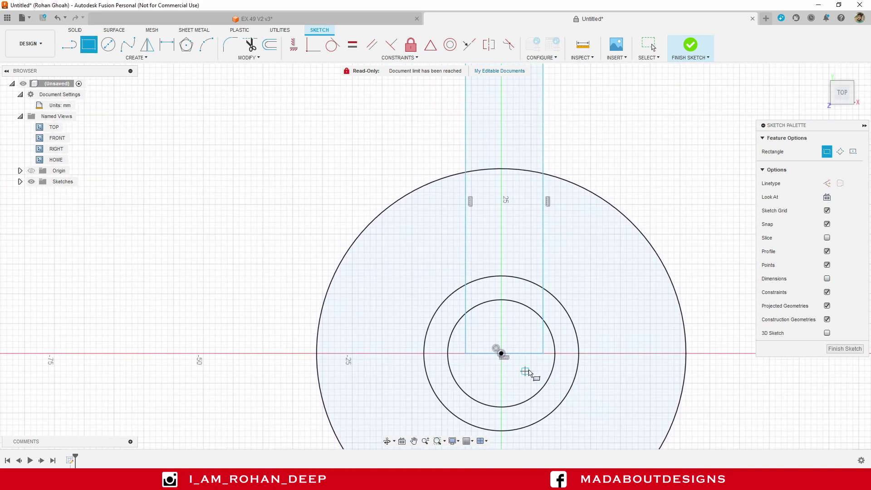
# Apply Horizontal/Vertical constraints tying the rectangle's bottom line to the origin point.
pyautogui.click(405, 58)
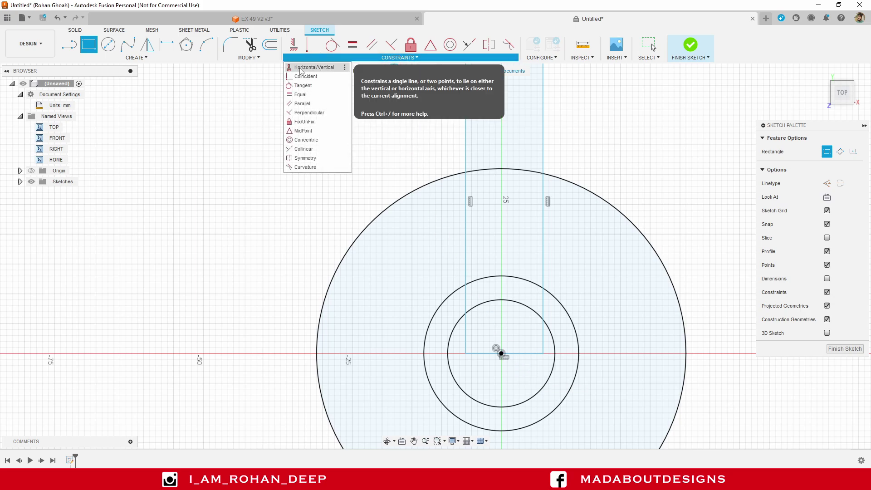
pyautogui.click(317, 68)
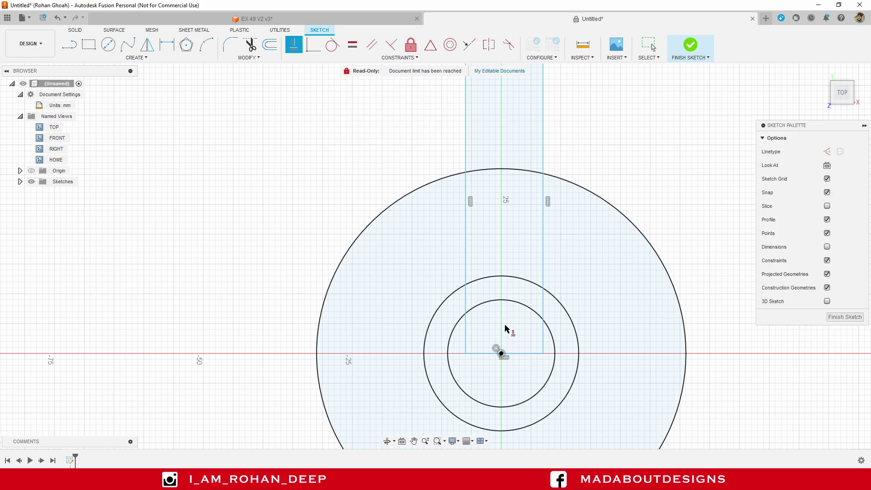
pyautogui.scroll(2, 431, 363)
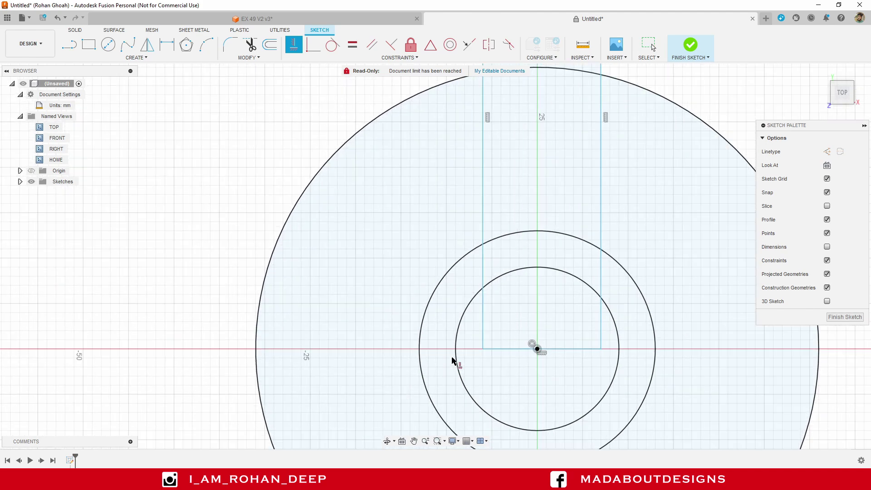
pyautogui.click(484, 349)
pyautogui.click(538, 349)
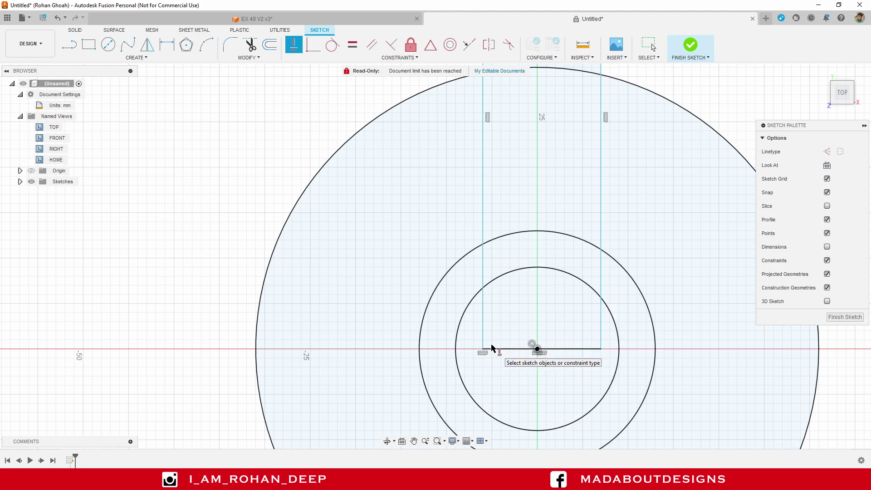
pyautogui.click(538, 350)
pyautogui.click(599, 349)
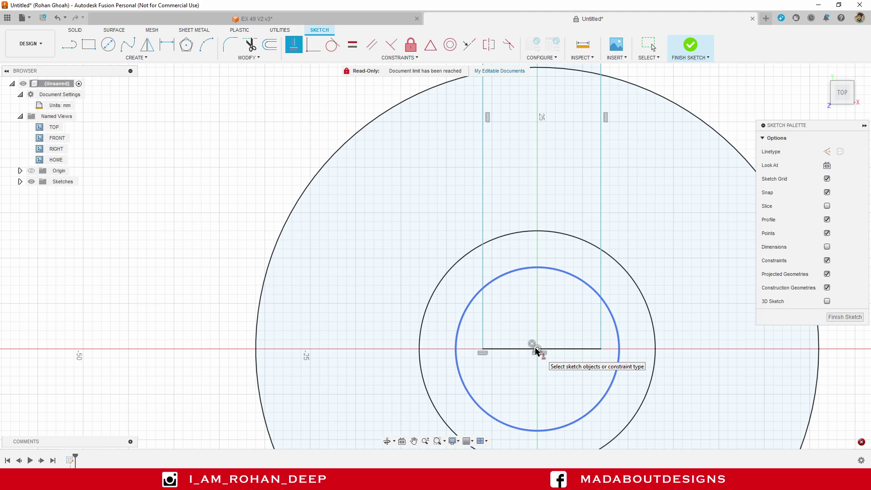
pyautogui.scroll(-5, 536, 350)
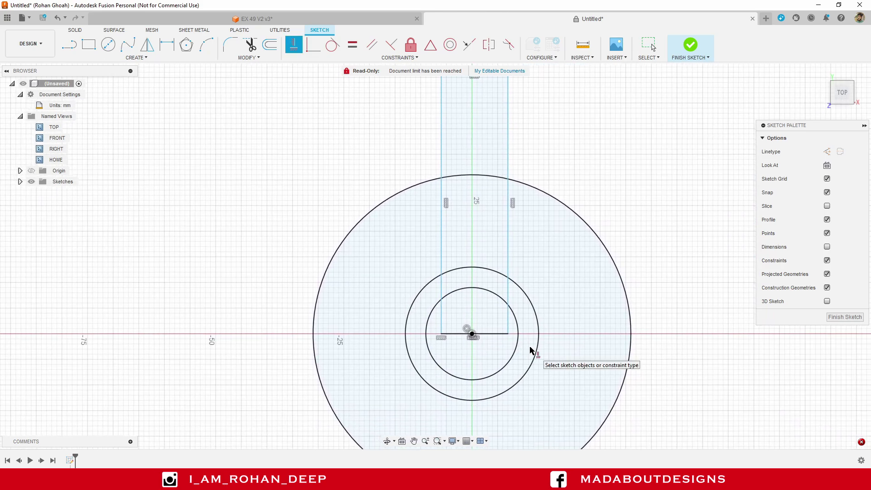
# Dimension the rectangle's left side 5 mm from the disc centre.
pyautogui.press('d')
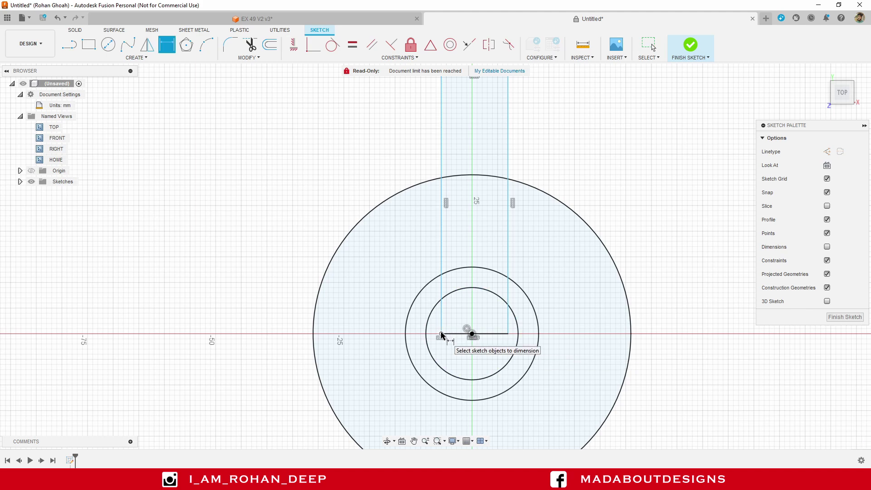
pyautogui.scroll(1, 463, 350)
pyautogui.click(474, 330)
pyautogui.moveTo(473, 364); pyautogui.dragTo(484, 318, button='middle')
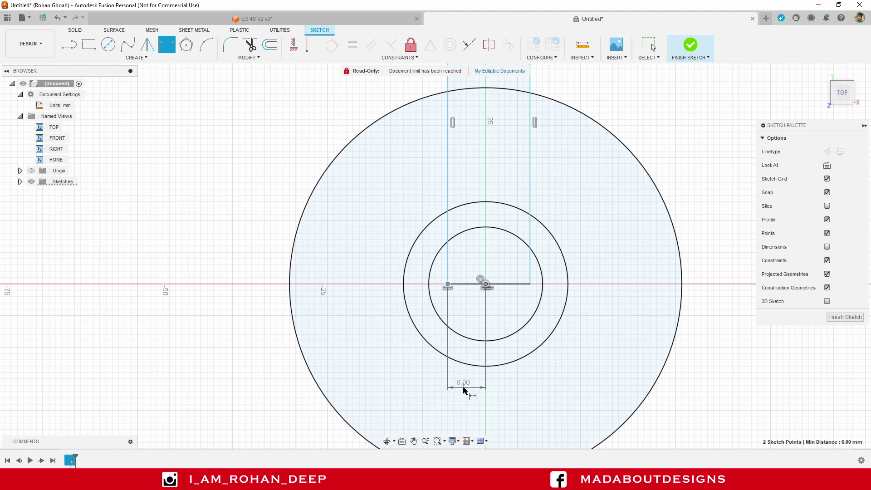
pyautogui.click(462, 389)
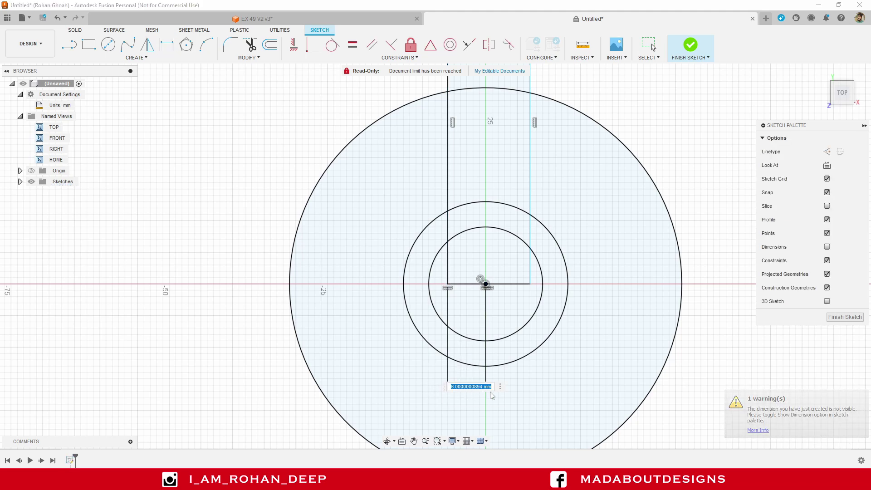
pyautogui.write('5')
pyautogui.press('Return')
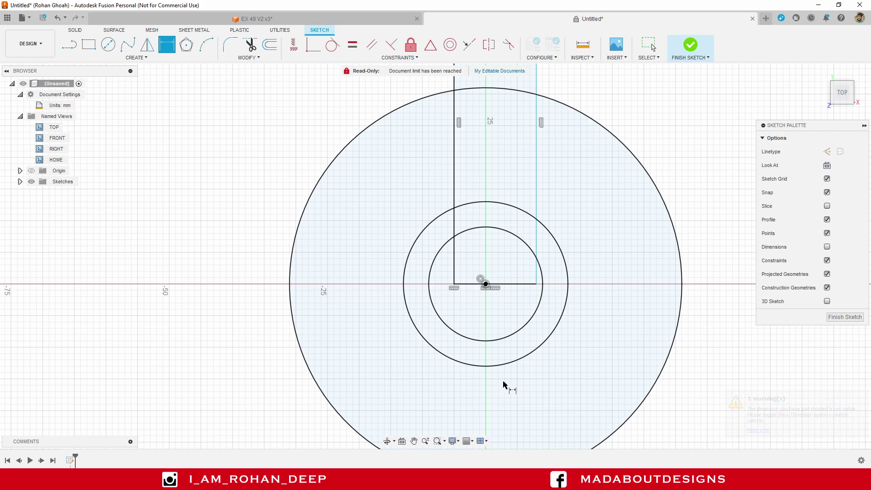
# Dimension the bottom line's right endpoint 5 mm from the disc centre.
pyautogui.moveTo(523, 387); pyautogui.dragTo(510, 436, button='middle')
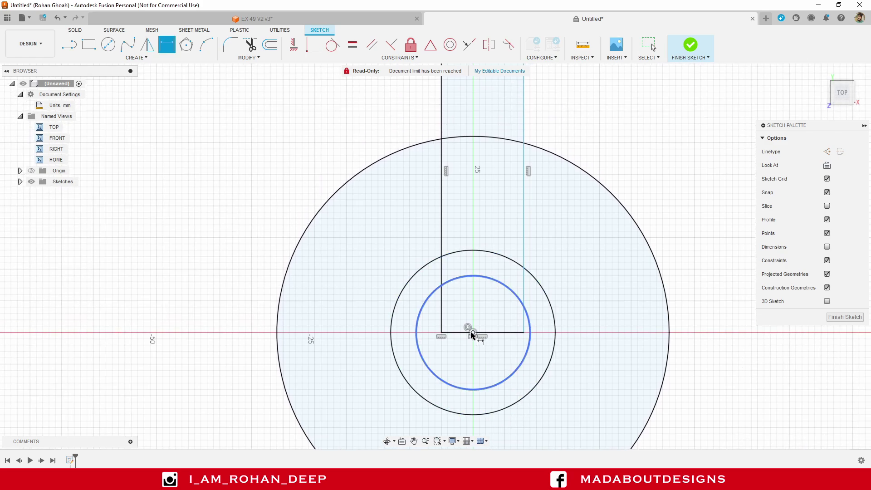
pyautogui.click(473, 332)
pyautogui.click(524, 334)
pyautogui.click(495, 359)
pyautogui.write('5')
pyautogui.press('Return')
pyautogui.scroll(-2, 527, 254)
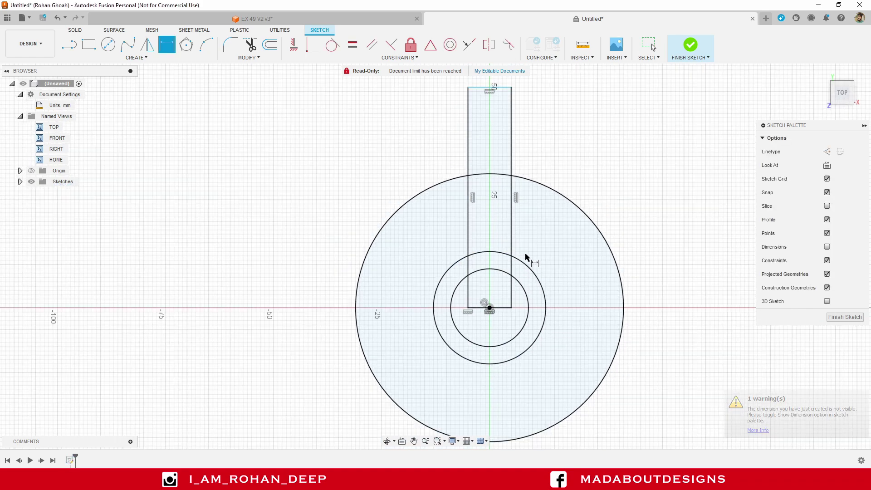
pyautogui.moveTo(561, 203); pyautogui.dragTo(563, 253, button='middle')
pyautogui.scroll(2, 504, 225)
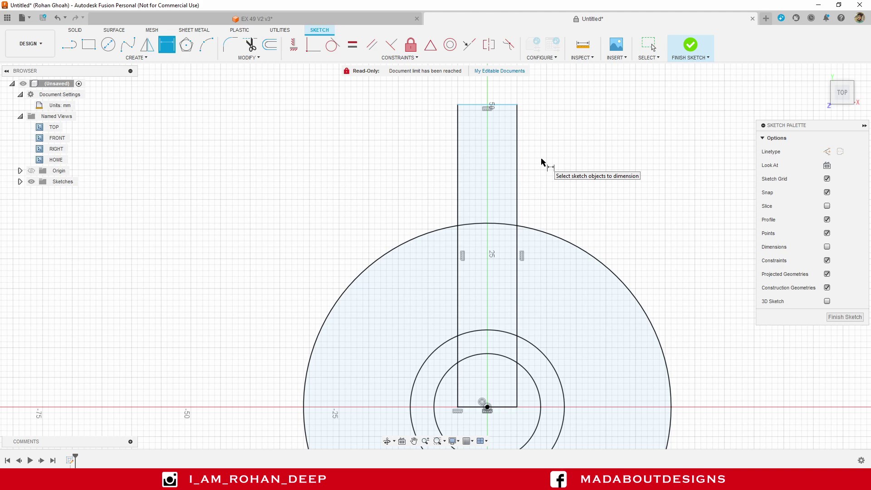
pyautogui.moveTo(543, 164); pyautogui.dragTo(541, 122, button='middle')
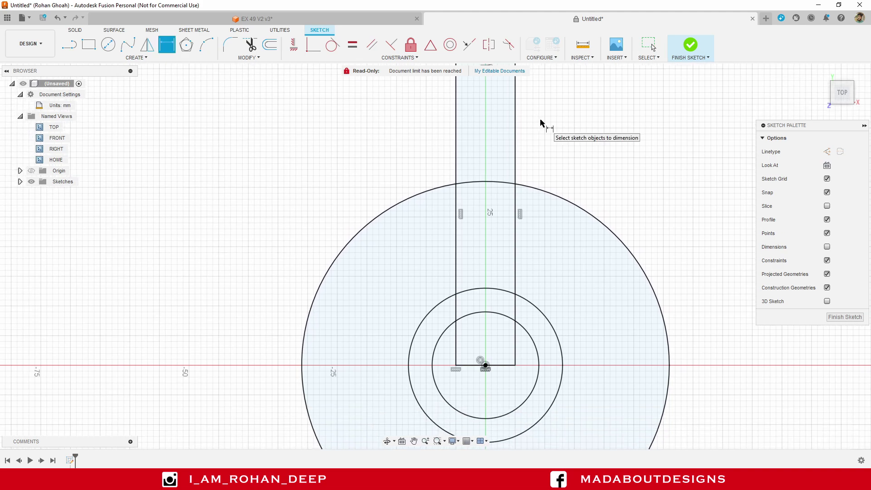
# Trim away the rectangle's bottom edge.
pyautogui.press('t')
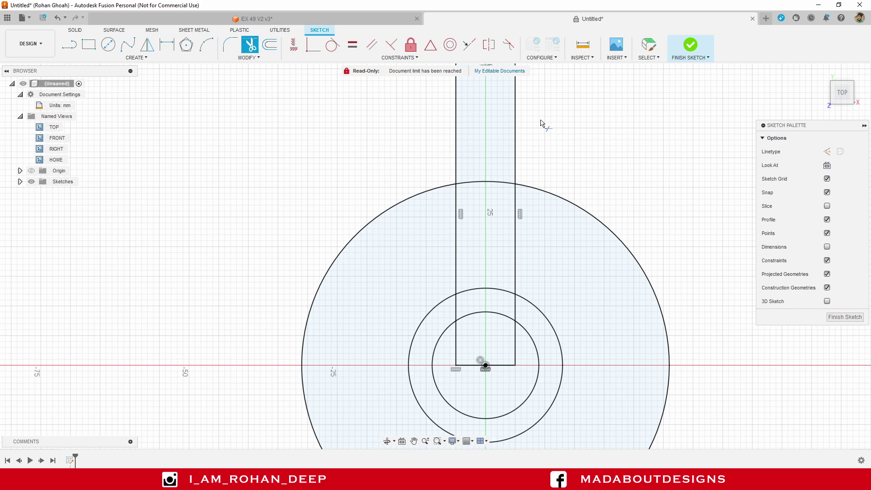
pyautogui.click(250, 58)
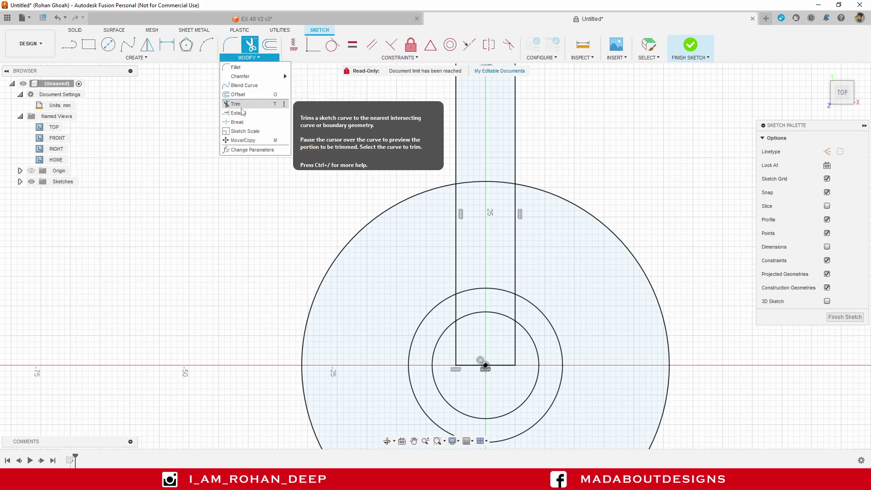
pyautogui.click(479, 365)
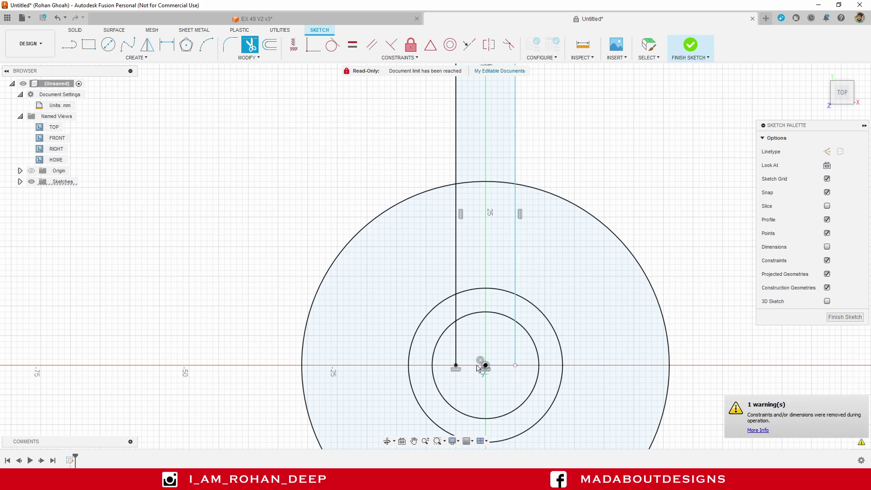
pyautogui.scroll(-4, 479, 367)
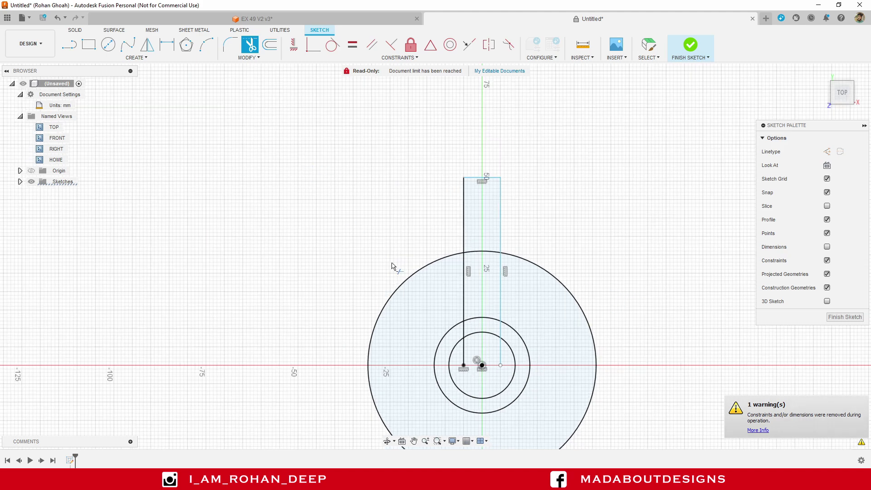
# Offset the open rib outline 5 mm outward.
pyautogui.click(249, 58)
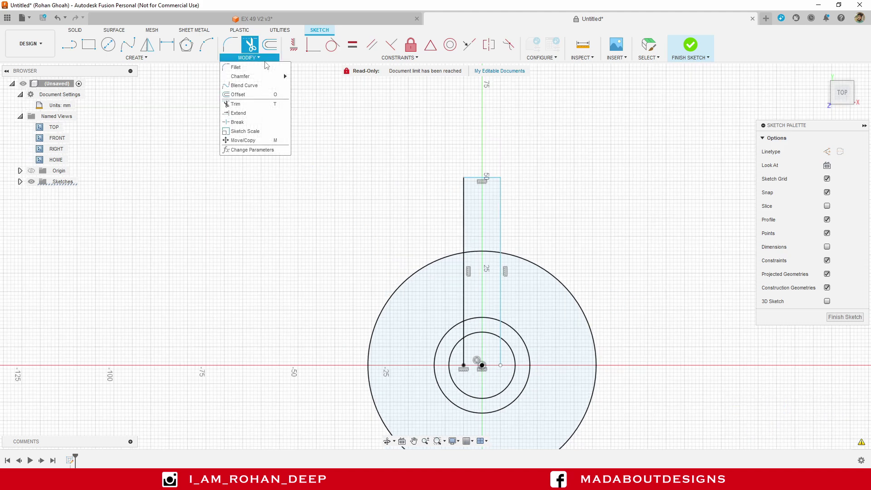
pyautogui.click(237, 95)
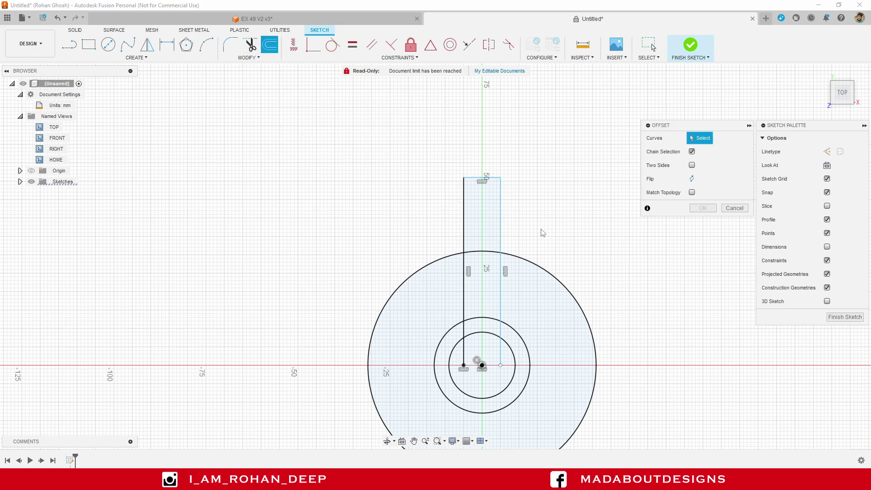
pyautogui.click(500, 216)
pyautogui.scroll(3, 512, 245)
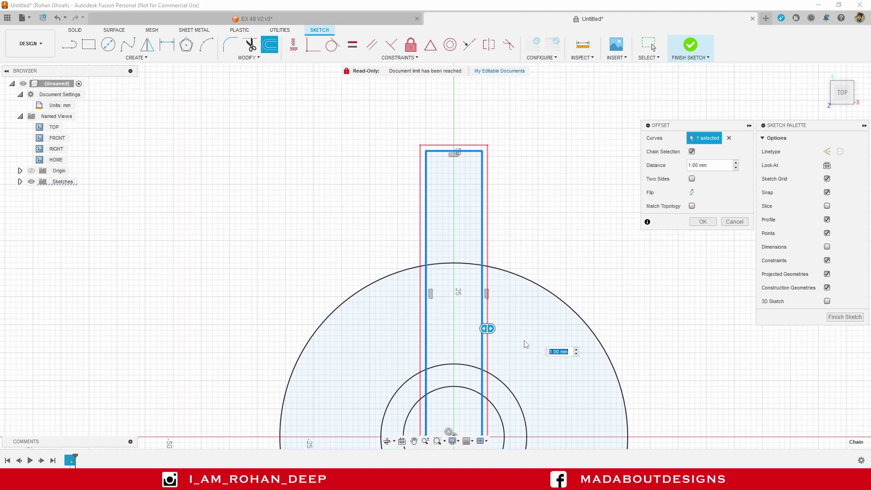
pyautogui.moveTo(488, 329); pyautogui.dragTo(496, 329)
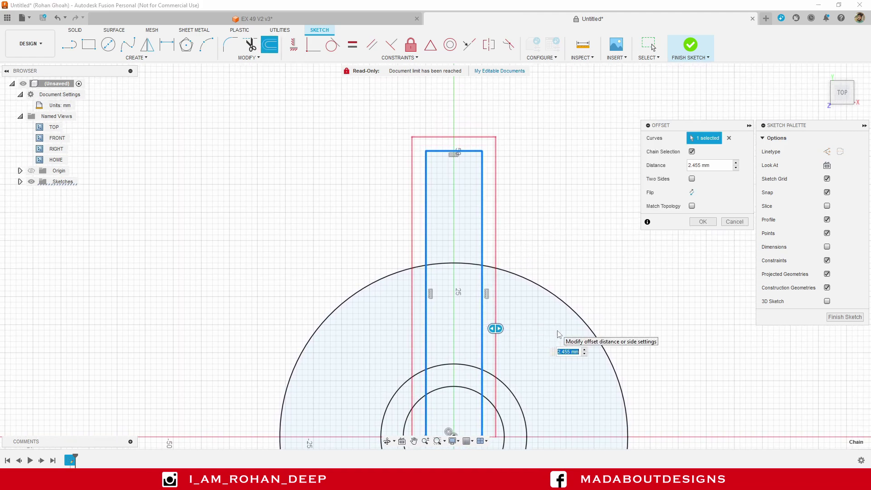
pyautogui.write('5')
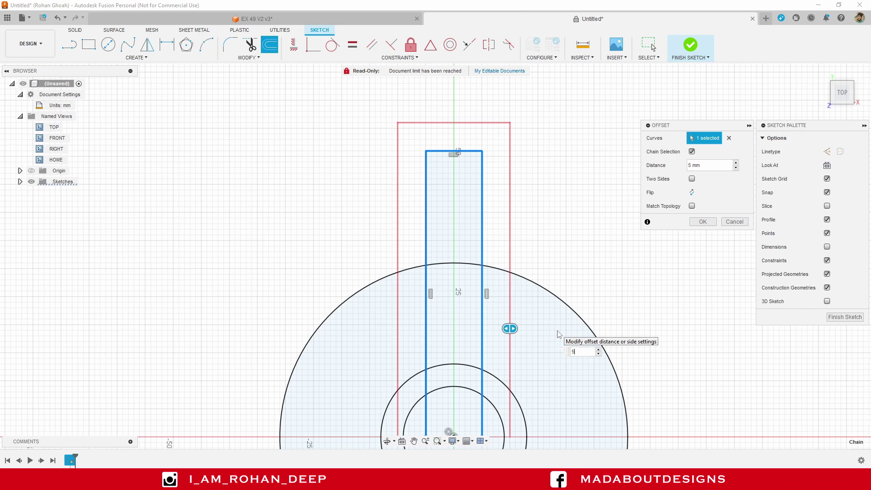
pyautogui.scroll(-1, 558, 334)
pyautogui.moveTo(590, 340)
pyautogui.mouseDown(button='middle')
pyautogui.moveTo(578, 279)
pyautogui.moveTo(581, 301)
pyautogui.mouseUp(button='middle')
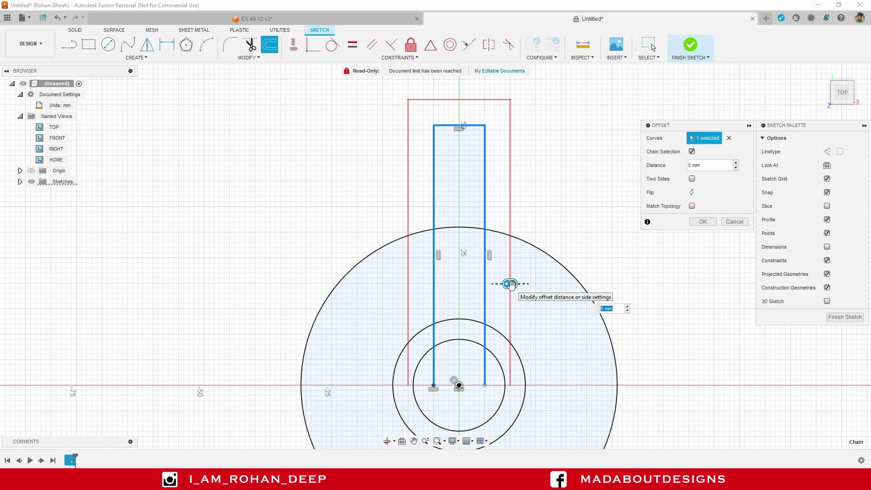
pyautogui.moveTo(511, 285); pyautogui.dragTo(509, 302)
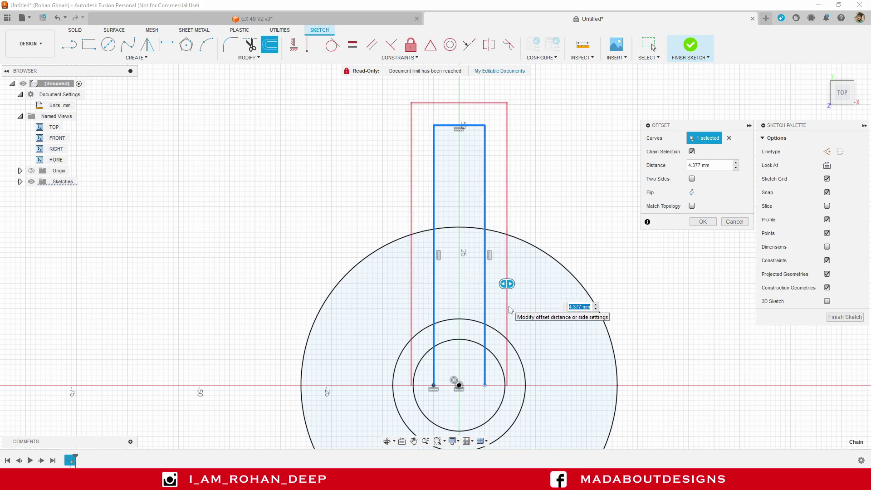
pyautogui.write('5')
pyautogui.press('Return')
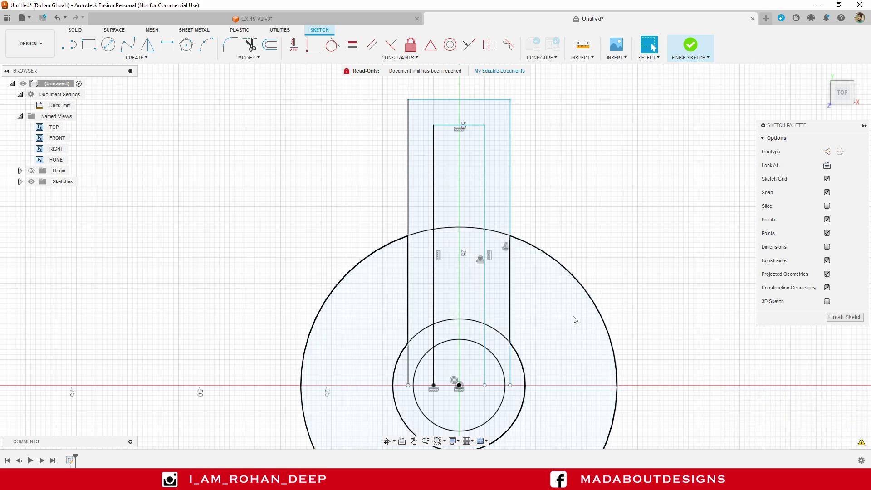
# Trim the Ø26 middle circle's upper-left and upper-right arcs.
pyautogui.press('t')
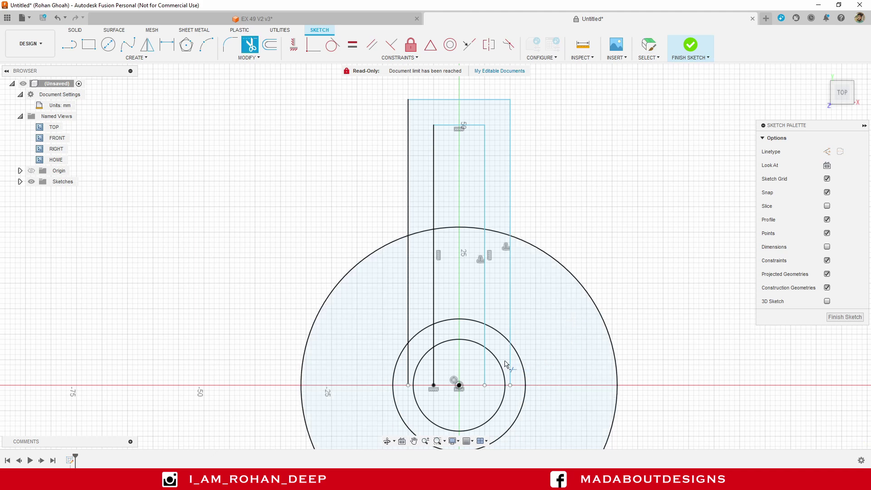
pyautogui.scroll(2, 502, 364)
pyautogui.moveTo(456, 367); pyautogui.dragTo(463, 355, button='middle')
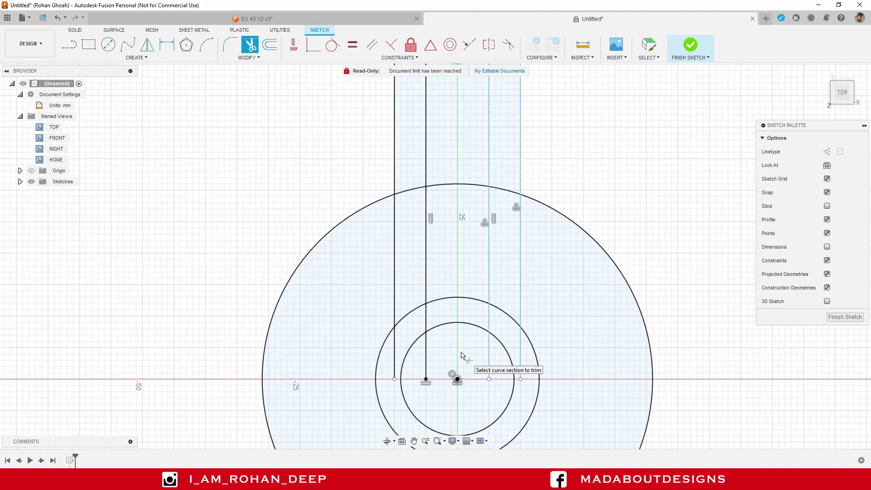
pyautogui.click(508, 315)
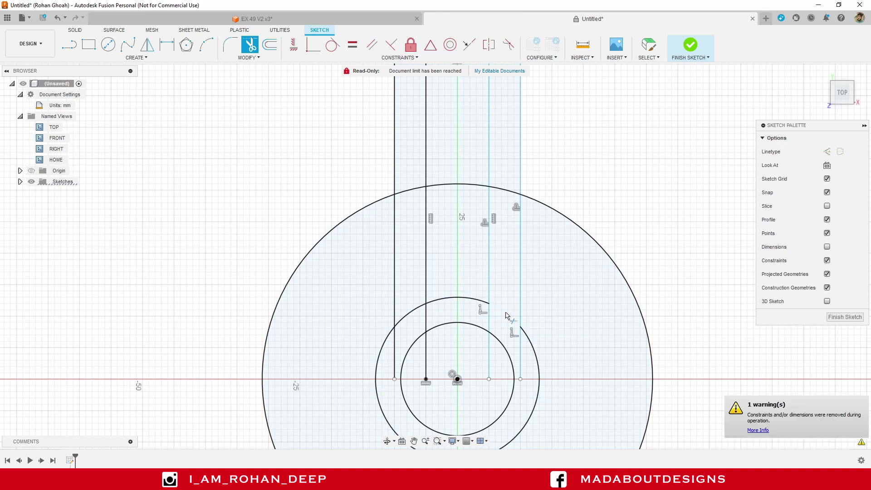
pyautogui.click(417, 311)
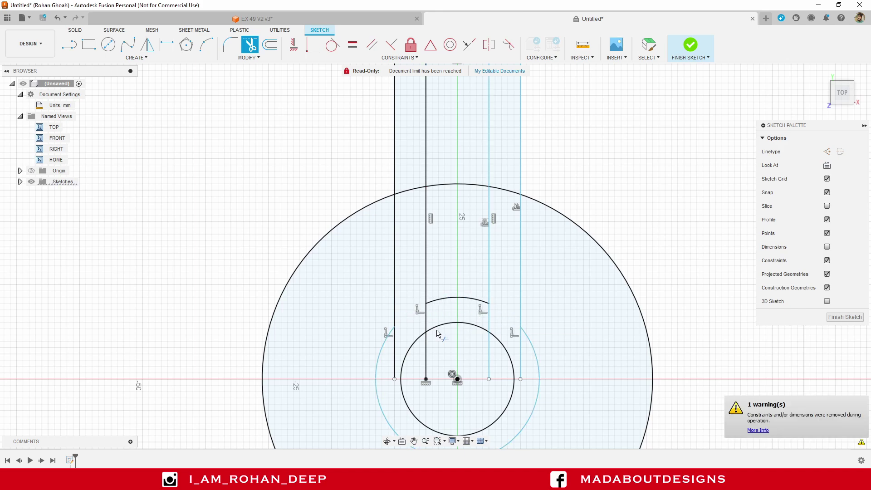
# Trim the four vertical lines' lower segments and the two short pieces near the bore.
pyautogui.click(394, 358)
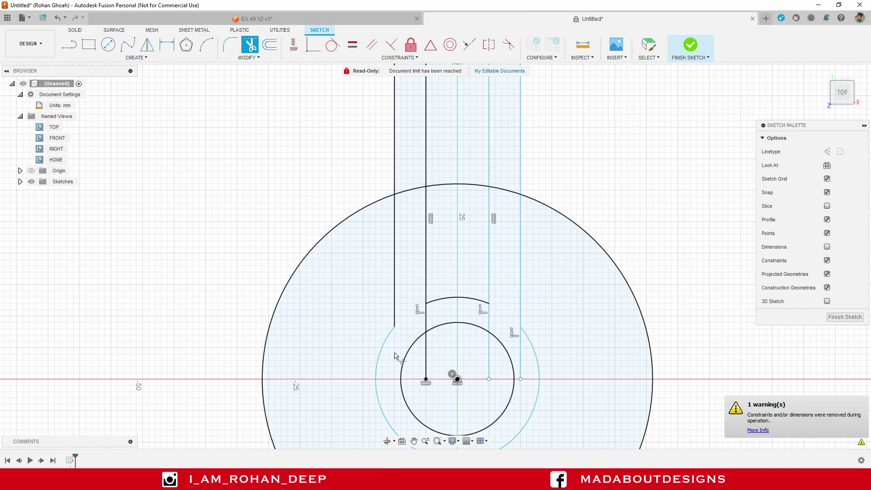
pyautogui.click(427, 357)
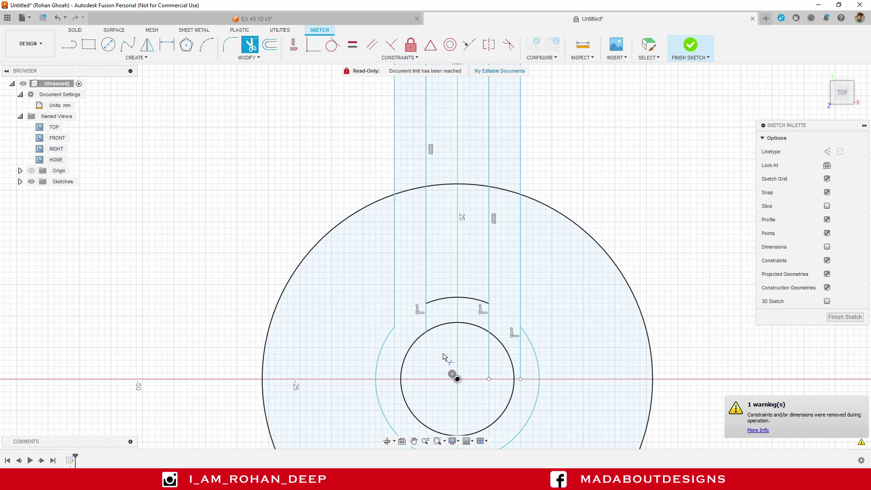
pyautogui.click(488, 358)
pyautogui.click(521, 356)
pyautogui.click(427, 318)
pyautogui.click(489, 320)
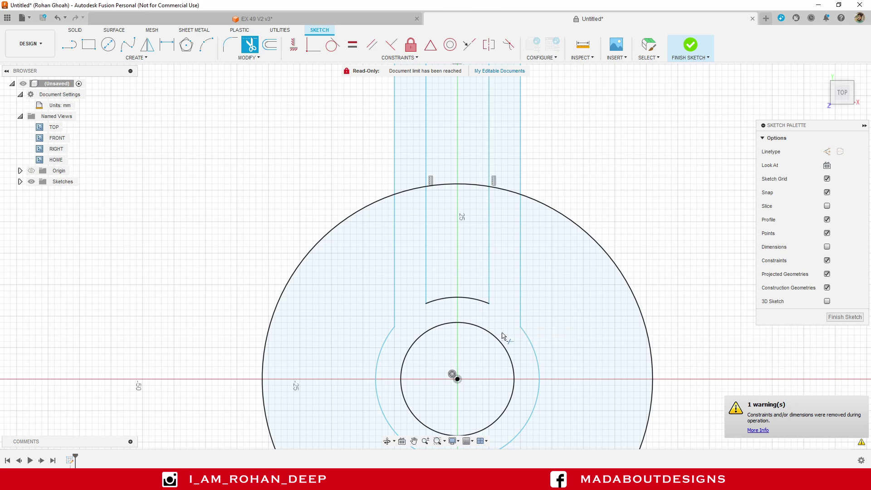
# Trim the remaining middle-circle arcs and the rectangle lines above the disc.
pyautogui.click(533, 348)
pyautogui.scroll(-3, 538, 348)
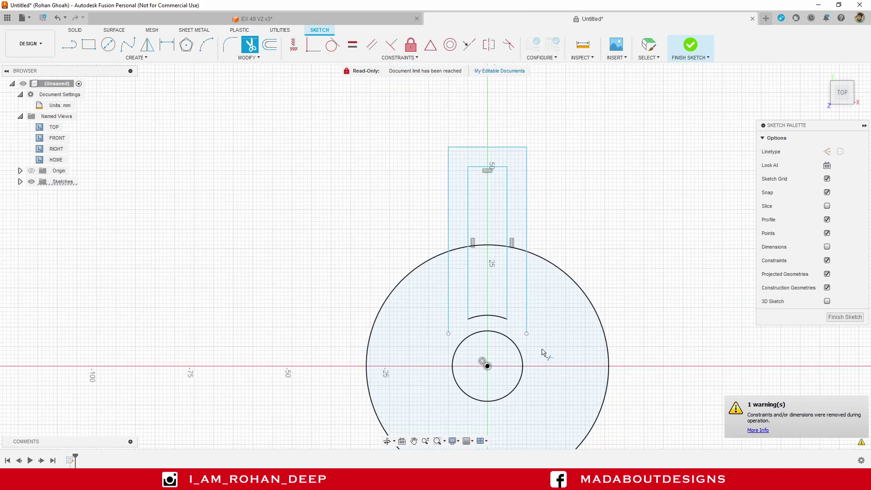
pyautogui.moveTo(543, 353); pyautogui.dragTo(518, 334, button='middle')
pyautogui.moveTo(399, 210)
pyautogui.mouseDown()
pyautogui.moveTo(511, 202)
pyautogui.moveTo(524, 178)
pyautogui.moveTo(513, 138)
pyautogui.moveTo(494, 119)
pyautogui.moveTo(482, 123)
pyautogui.moveTo(460, 158)
pyautogui.mouseUp()
pyautogui.moveTo(592, 286); pyautogui.dragTo(600, 198, button='middle')
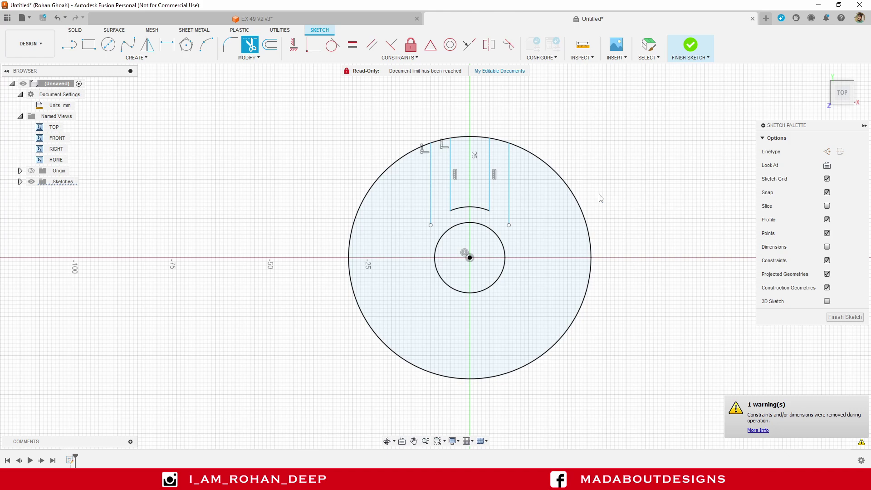
# Drag both outer rib lines' lower endpoints down toward the Ø18 bore circle.
pyautogui.press('Escape')
pyautogui.scroll(2, 504, 219)
pyautogui.moveTo(501, 237); pyautogui.dragTo(517, 210, button='middle')
pyautogui.click(529, 202)
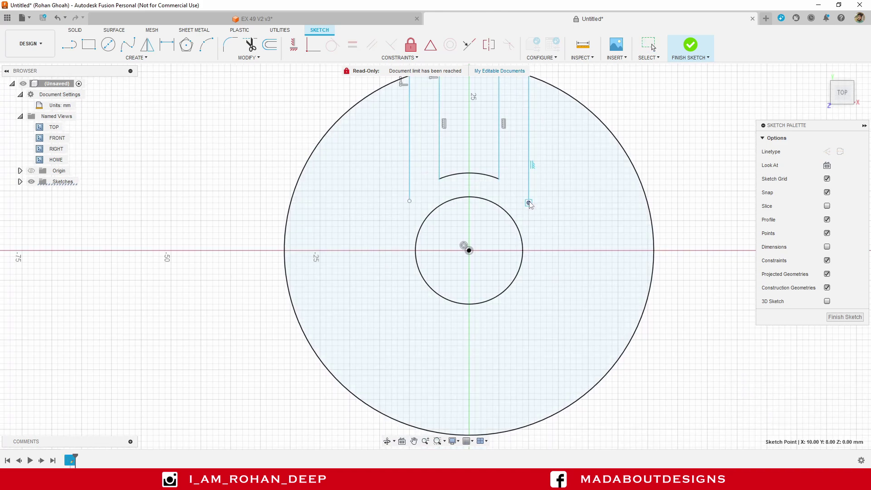
pyautogui.moveTo(530, 205); pyautogui.dragTo(534, 220)
pyautogui.click(410, 202)
pyautogui.moveTo(410, 202); pyautogui.dragTo(411, 220)
pyautogui.click(603, 224)
pyautogui.moveTo(608, 226)
pyautogui.mouseDown(button='middle')
pyautogui.moveTo(609, 241)
pyautogui.moveTo(542, 232)
pyautogui.moveTo(544, 249)
pyautogui.mouseUp(button='middle')
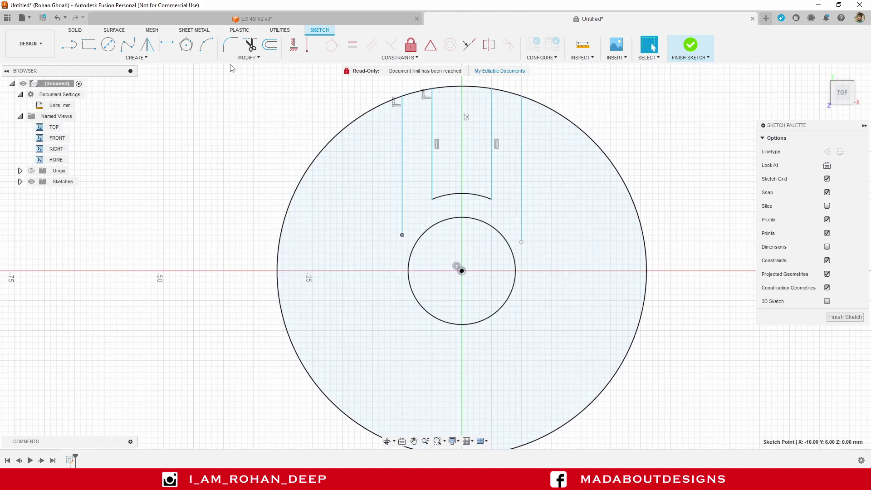
# Circular-pattern the rib curves around the origin with quantity 3.
pyautogui.click(136, 57)
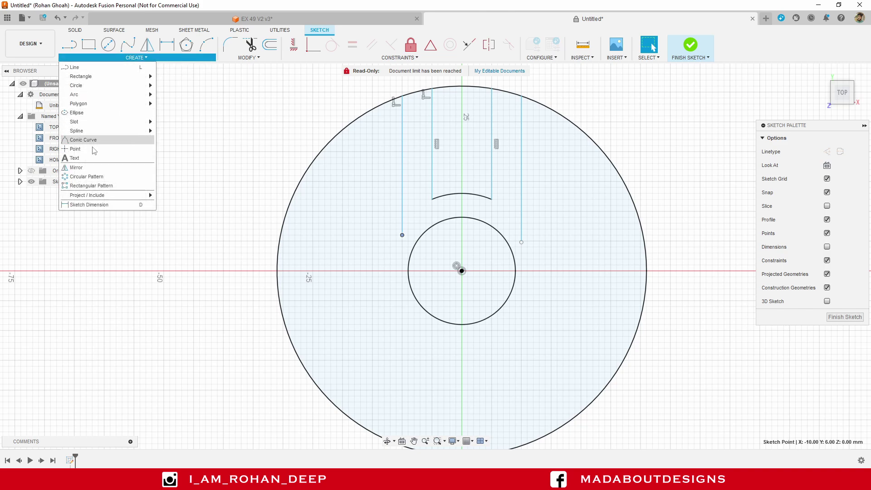
pyautogui.click(86, 177)
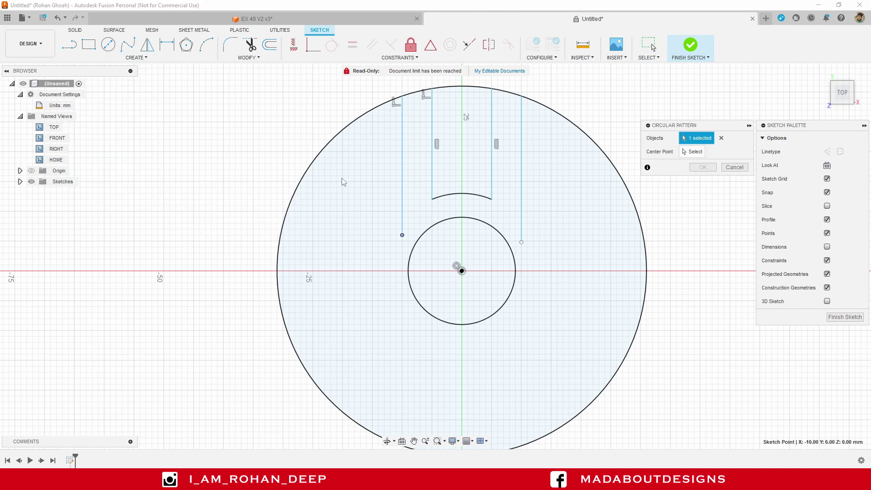
pyautogui.click(403, 177)
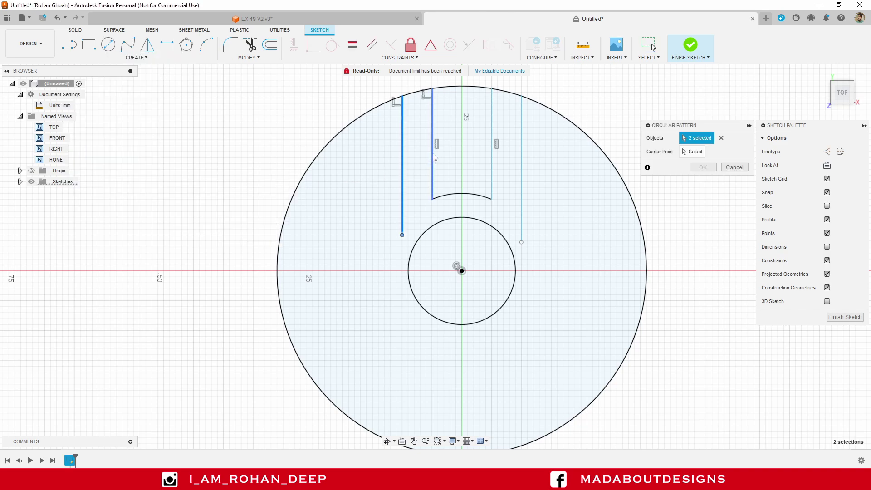
pyautogui.click(432, 168)
pyautogui.click(492, 165)
pyautogui.click(521, 178)
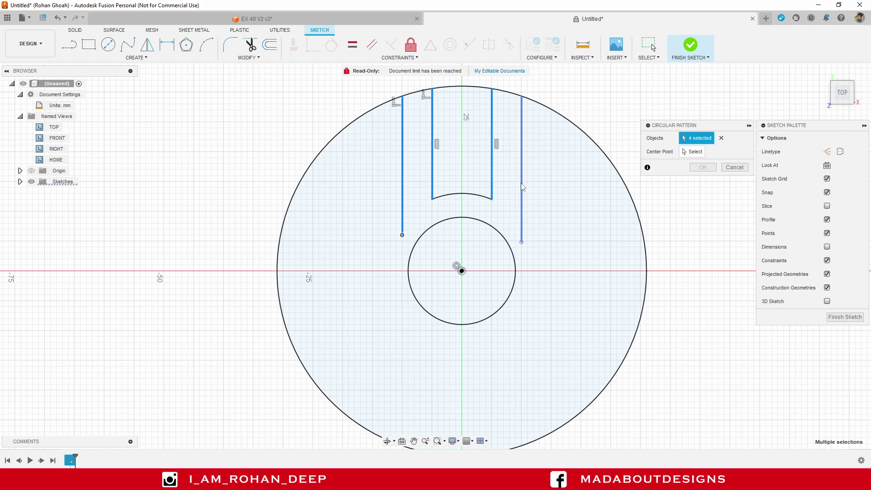
pyautogui.click(480, 195)
pyautogui.moveTo(568, 191); pyautogui.dragTo(562, 165, button='middle')
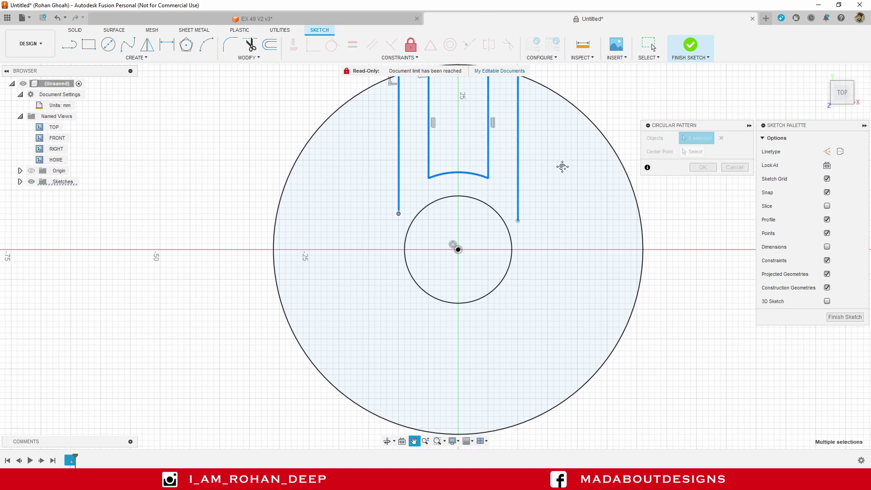
pyautogui.click(694, 153)
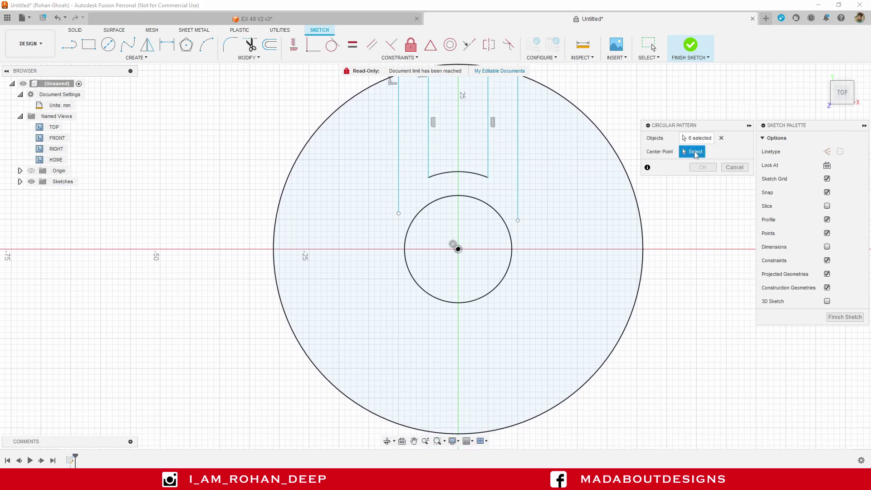
pyautogui.click(458, 249)
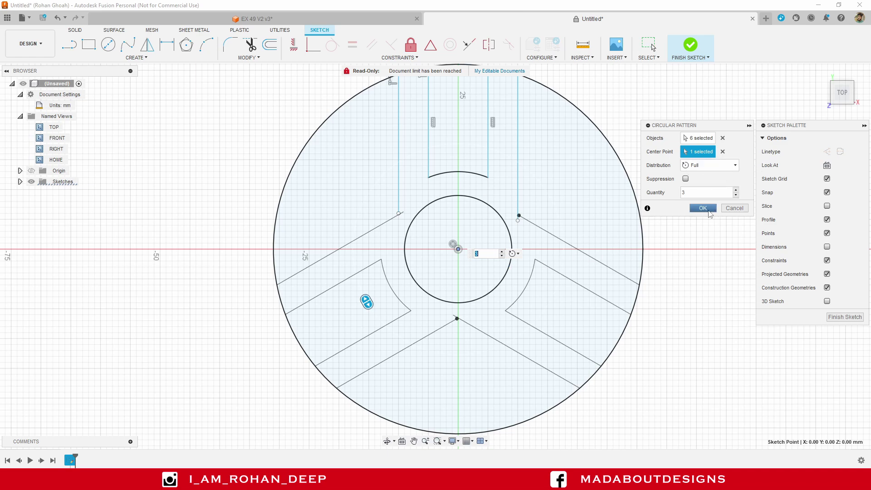
pyautogui.click(702, 208)
# Drag the left outer rib line's lower end down to about Y 4.4 mm, past the adjacent patterned line.
pyautogui.scroll(10, 395, 211)
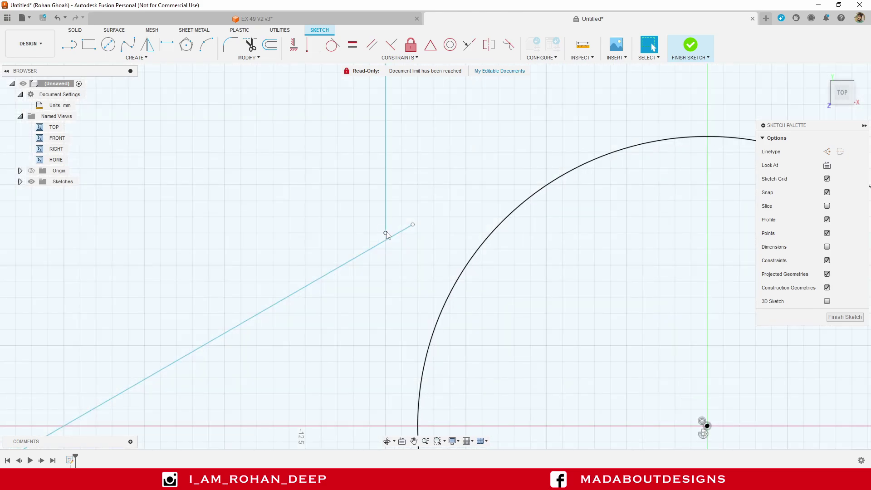
pyautogui.scroll(-5, 389, 242)
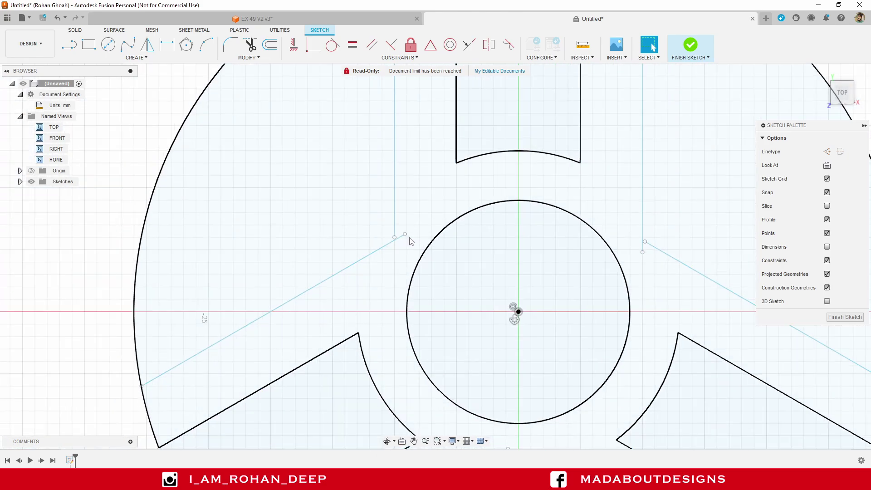
pyautogui.moveTo(656, 285)
pyautogui.mouseDown(button='middle')
pyautogui.moveTo(611, 331)
pyautogui.moveTo(610, 364)
pyautogui.mouseUp(button='middle')
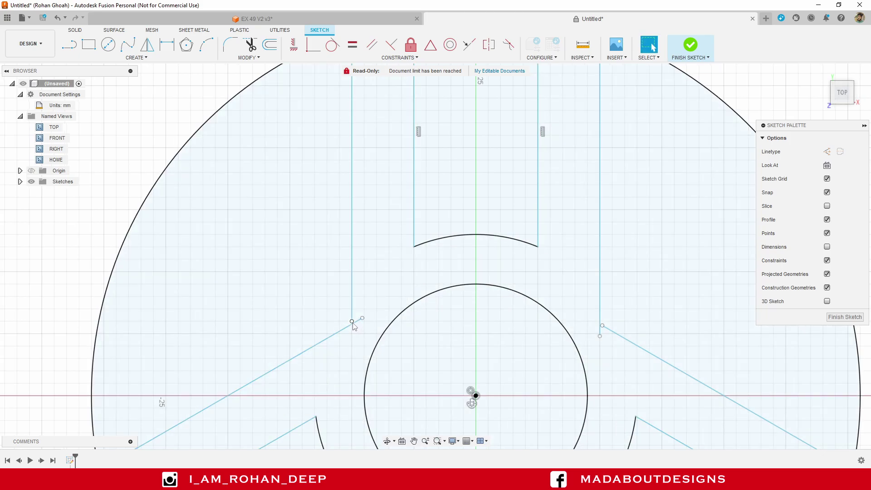
pyautogui.moveTo(352, 323); pyautogui.dragTo(353, 347)
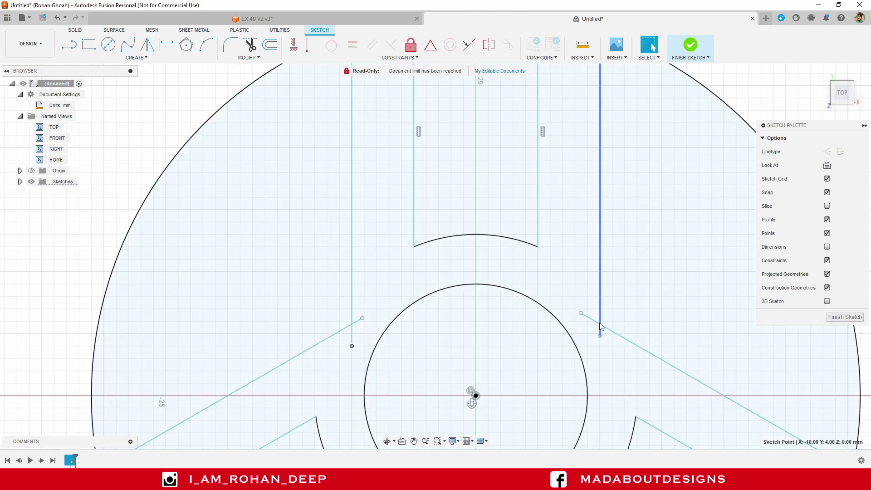
pyautogui.moveTo(352, 347); pyautogui.dragTo(353, 354)
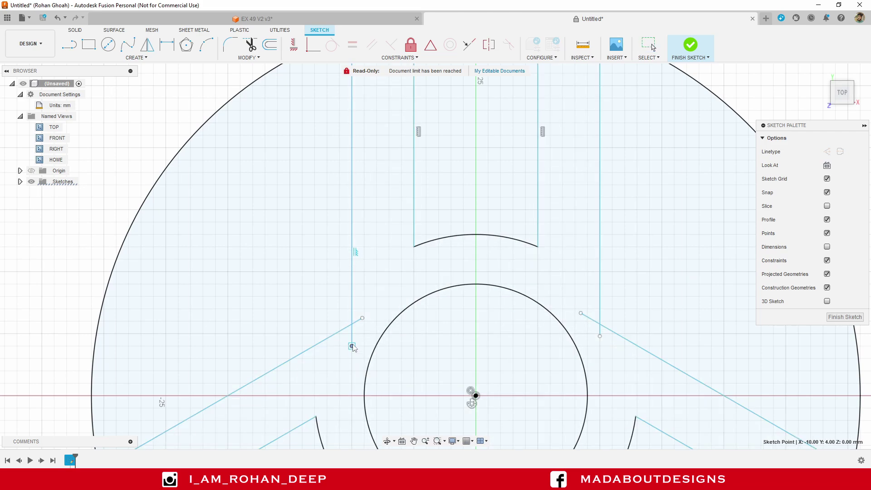
pyautogui.scroll(-3, 433, 329)
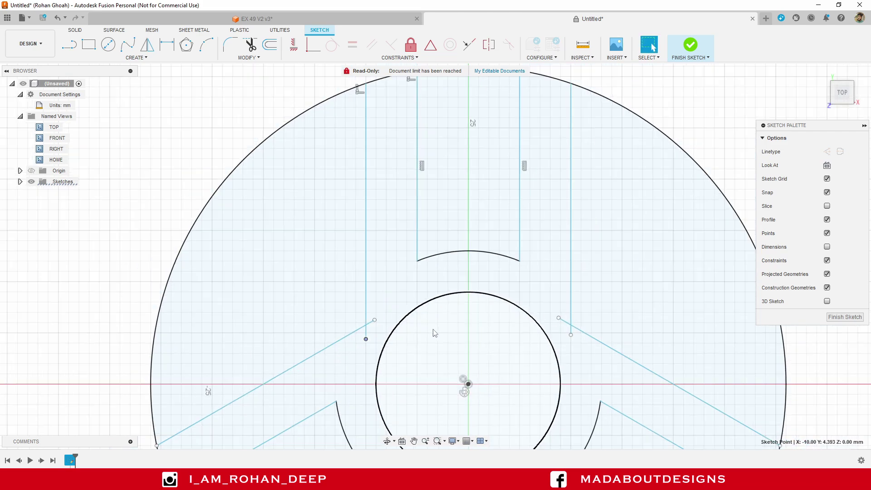
pyautogui.moveTo(470, 353); pyautogui.dragTo(462, 263, button='middle')
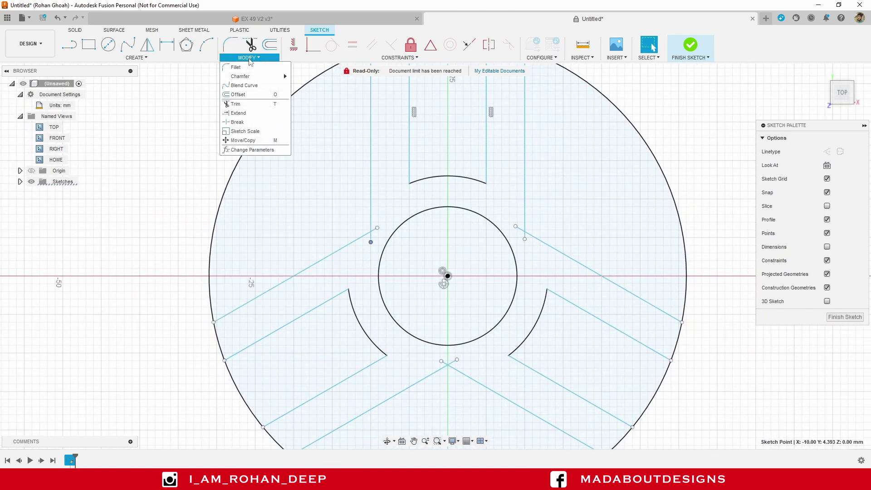
# Trim the rib-line stub and diagonal tip at the left corner, plus the lower diagonal segment.
pyautogui.click(236, 104)
pyautogui.scroll(5, 388, 245)
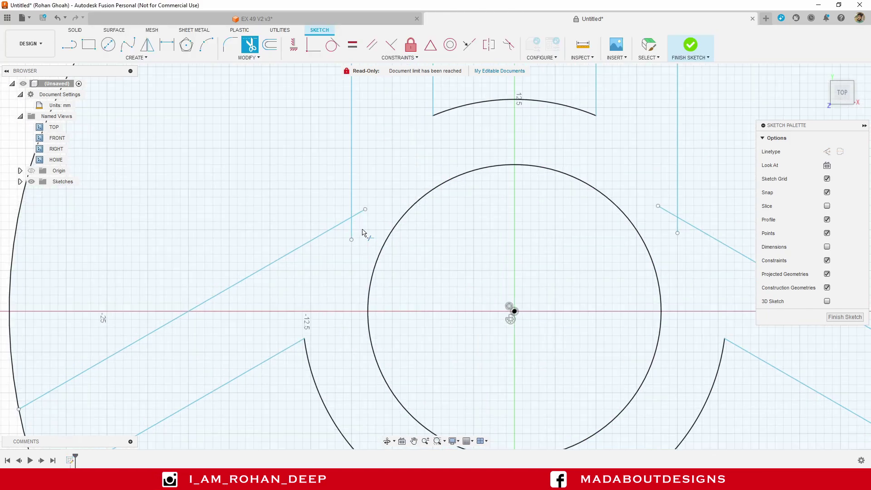
pyautogui.click(354, 229)
pyautogui.click(361, 214)
pyautogui.moveTo(439, 259); pyautogui.dragTo(440, 115, button='middle')
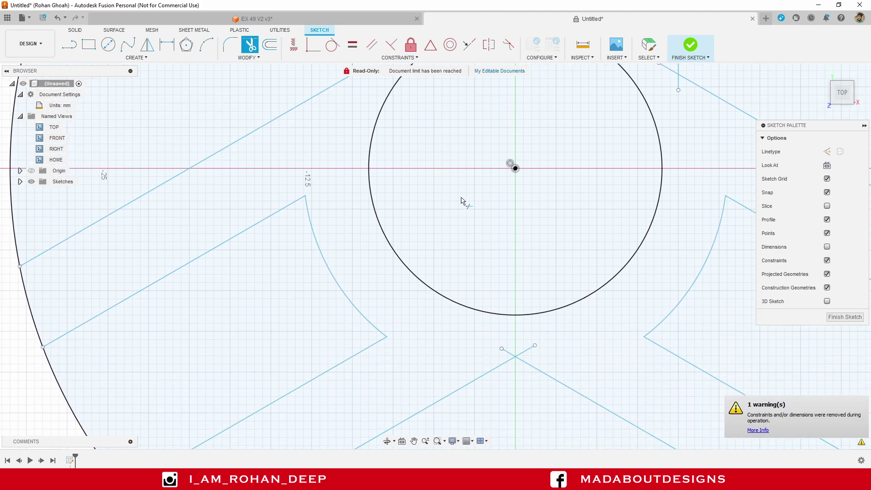
pyautogui.click(523, 354)
# Trim the diagonal stub beyond the right rib's vertical line.
pyautogui.moveTo(638, 245); pyautogui.dragTo(410, 352, button='middle')
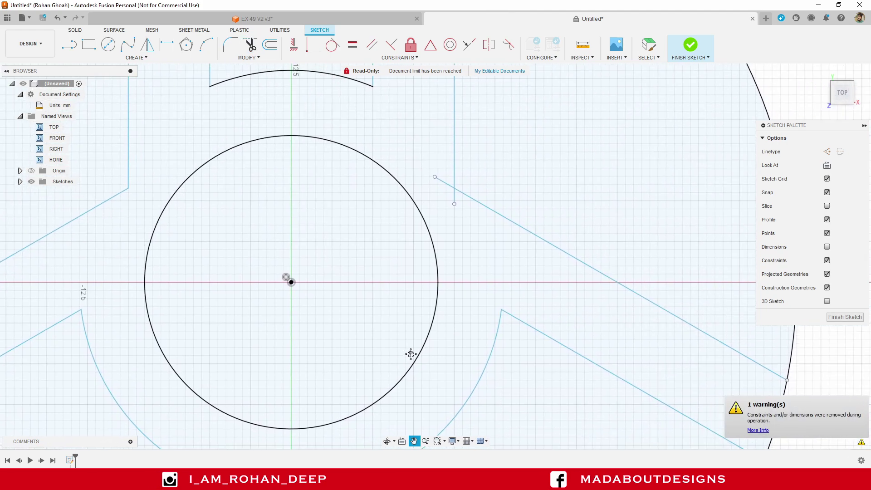
pyautogui.click(440, 183)
pyautogui.scroll(-3, 486, 195)
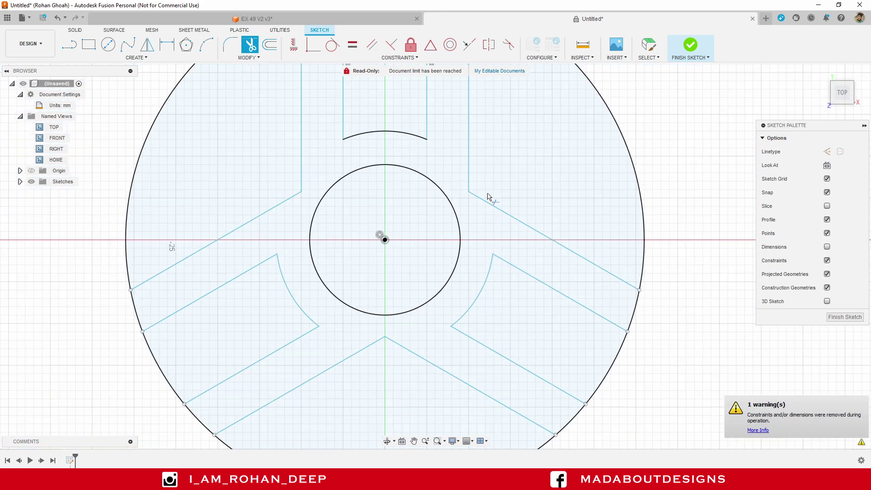
pyautogui.scroll(-1, 488, 196)
pyautogui.moveTo(480, 188); pyautogui.dragTo(515, 192, button='middle')
pyautogui.press('t')
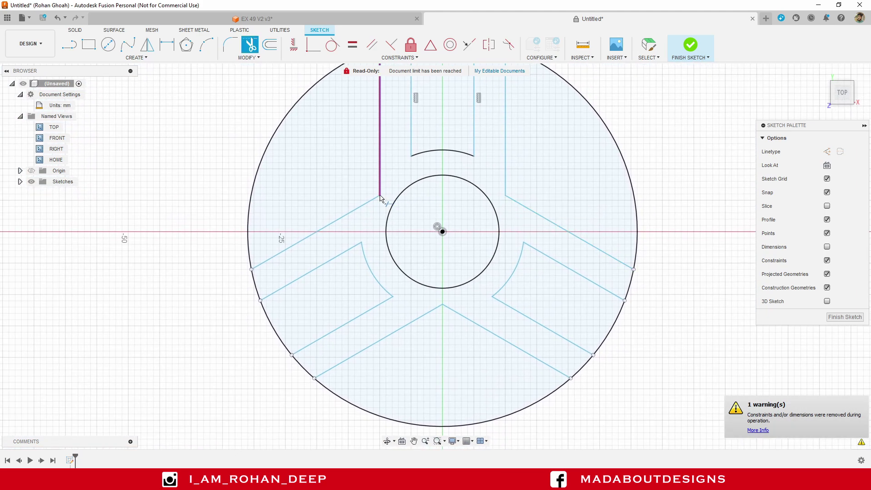
pyautogui.moveTo(522, 288); pyautogui.dragTo(486, 302, button='middle')
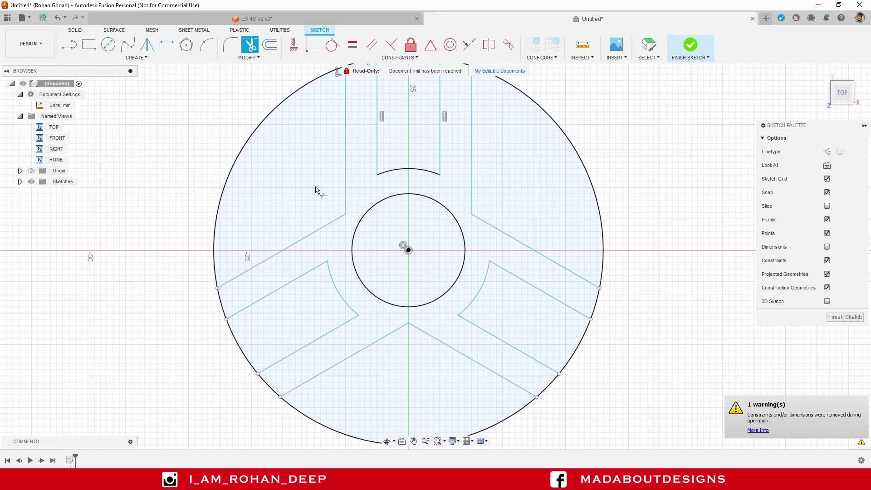
# Fillet the upper-left, bottom and upper-right inner rib corners with a 7.5 mm radius.
pyautogui.click(248, 58)
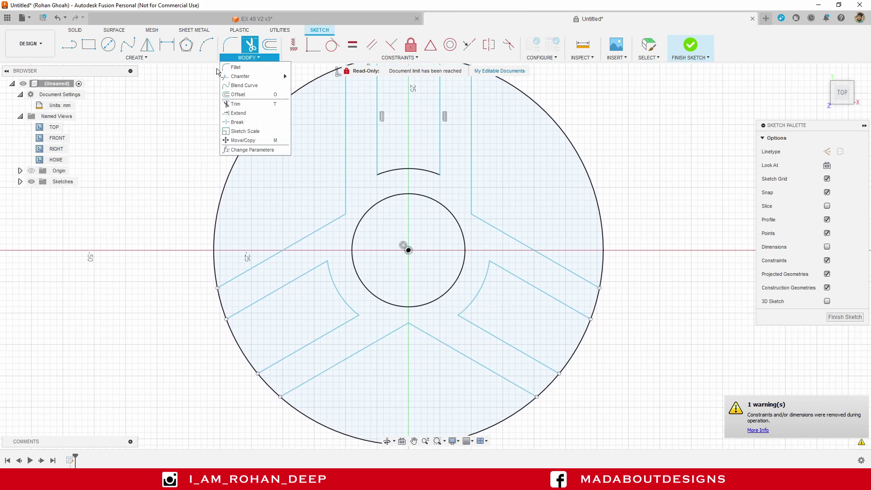
pyautogui.click(237, 68)
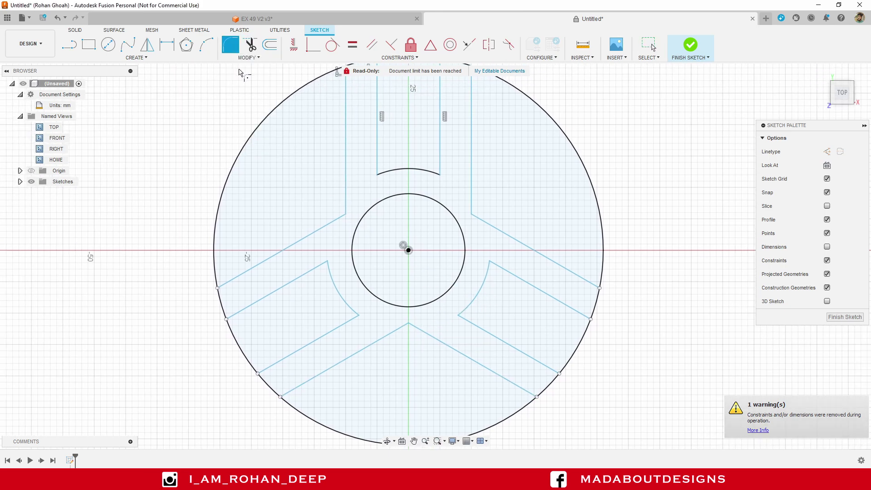
pyautogui.click(346, 218)
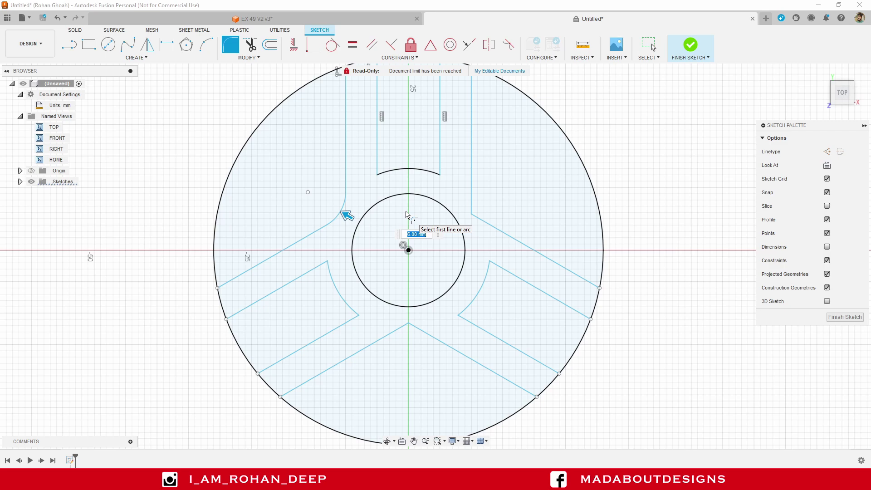
pyautogui.write('7.5')
pyautogui.moveTo(385, 276); pyautogui.dragTo(378, 270, button='middle')
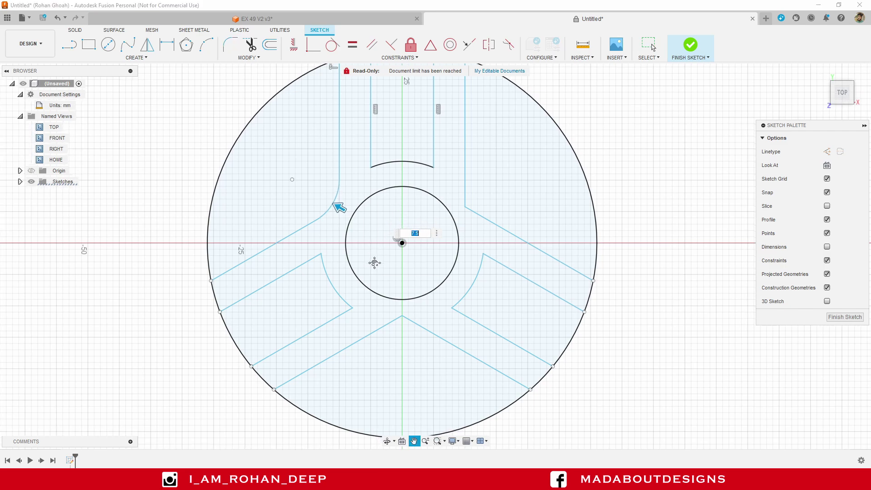
pyautogui.click(403, 317)
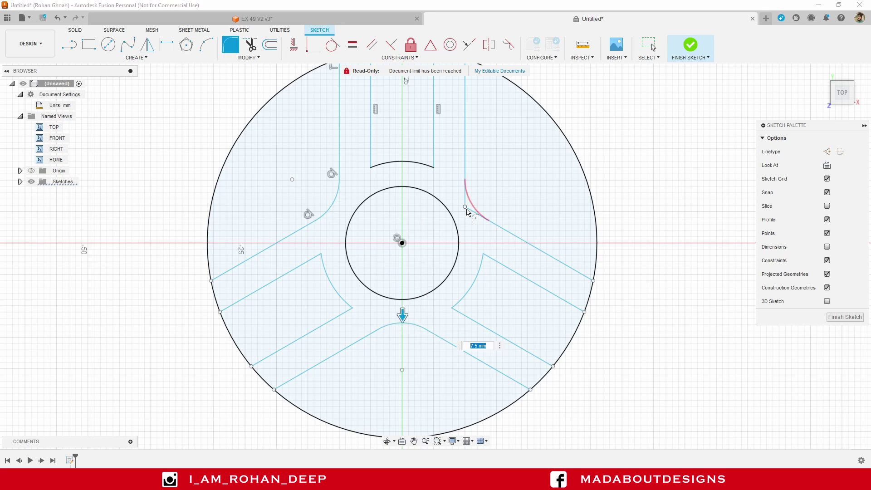
pyautogui.click(469, 212)
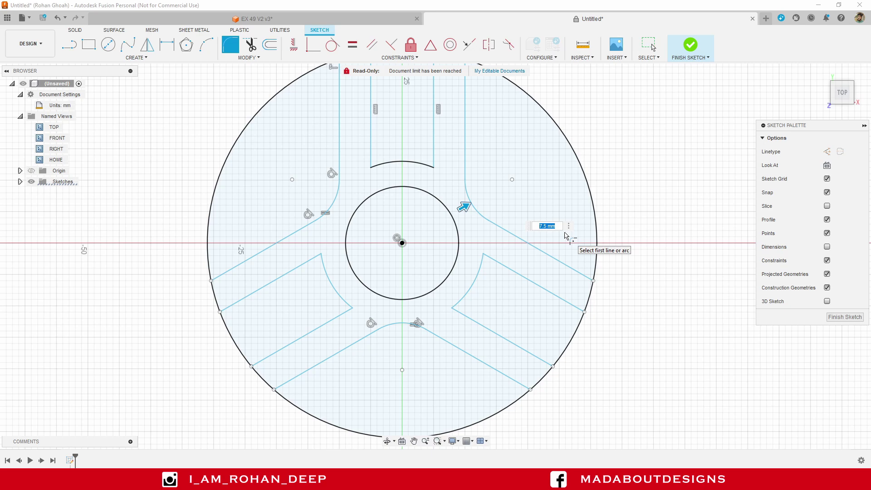
pyautogui.press('Escape')
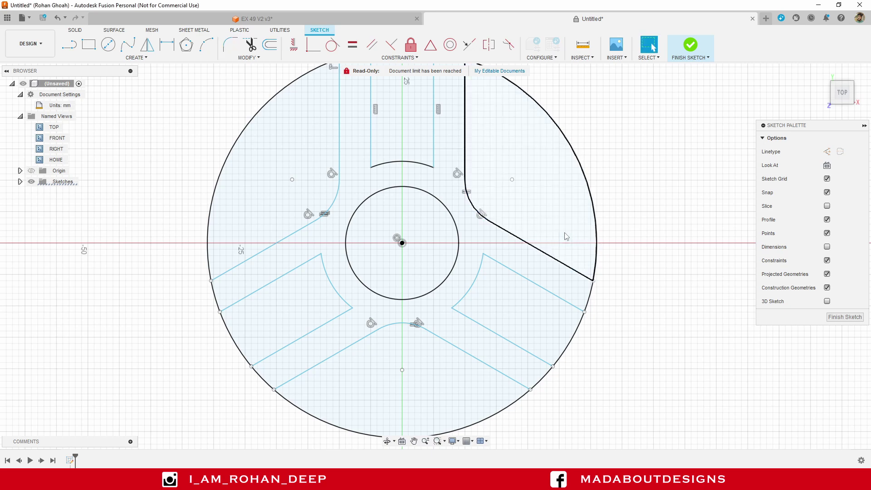
pyautogui.scroll(-3, 541, 231)
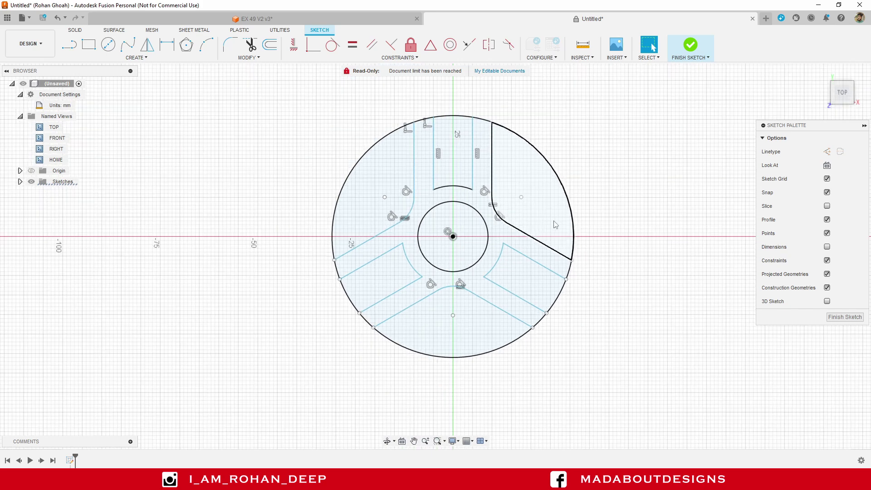
# Show sketch dimensions, moving the 5.00 width above the disc and the R7.50 label aside.
pyautogui.click(828, 247)
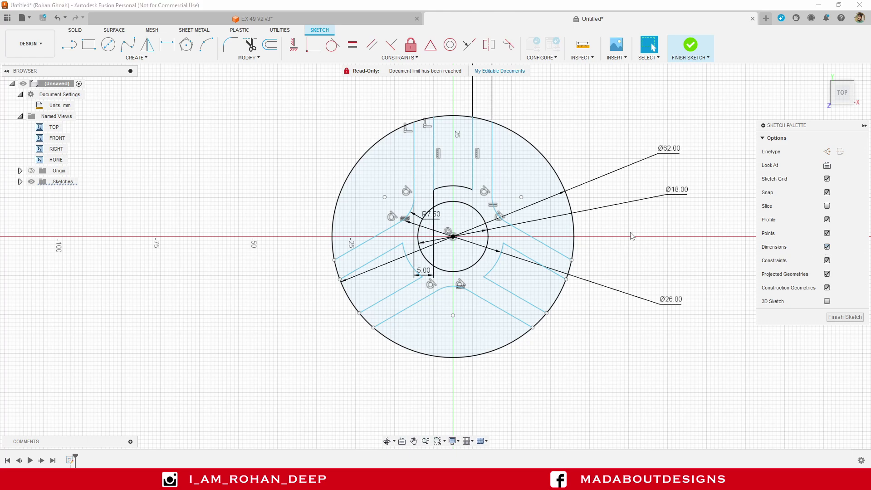
pyautogui.moveTo(632, 235); pyautogui.dragTo(617, 269, button='middle')
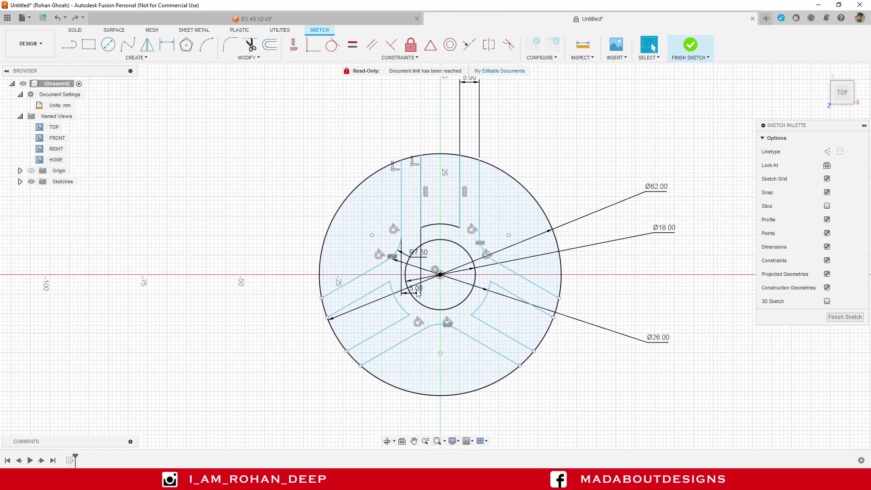
pyautogui.moveTo(419, 287); pyautogui.dragTo(413, 101)
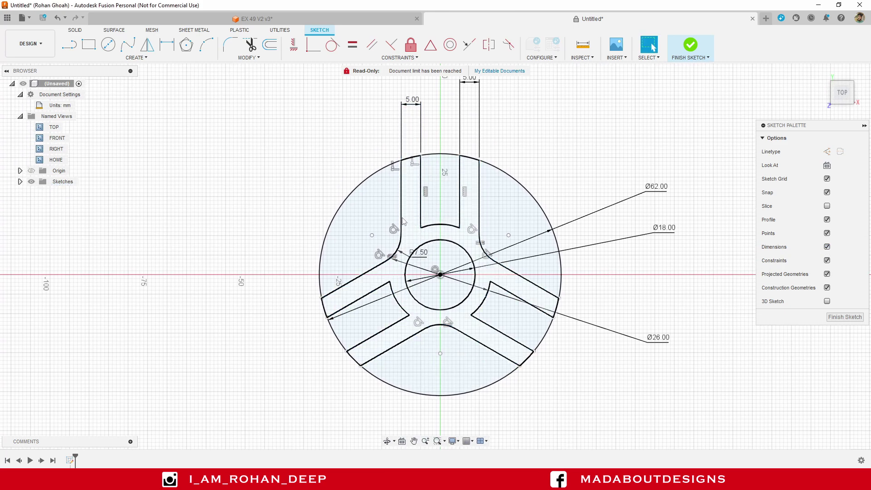
pyautogui.moveTo(418, 252); pyautogui.dragTo(446, 254)
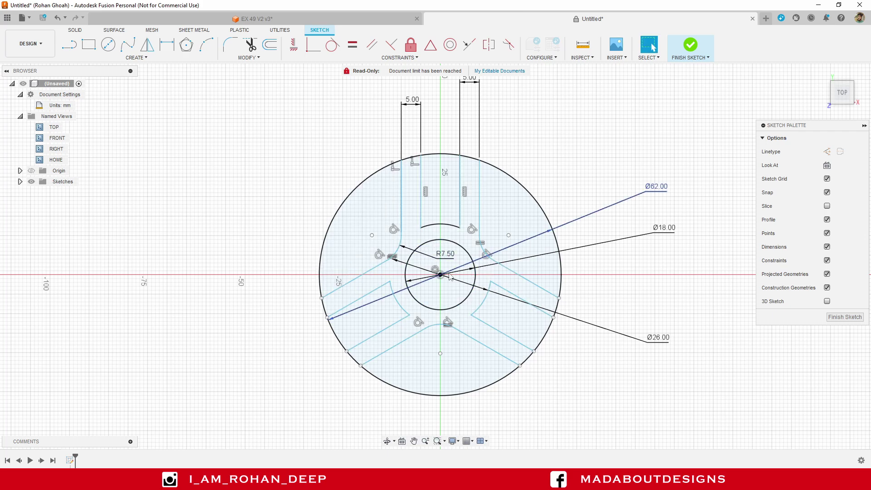
# Move the Ø62.00, Ø18.00 and Ø26.00 labels outward, then finish the sketch.
pyautogui.moveTo(664, 193); pyautogui.dragTo(679, 184)
pyautogui.moveTo(654, 234); pyautogui.dragTo(668, 235)
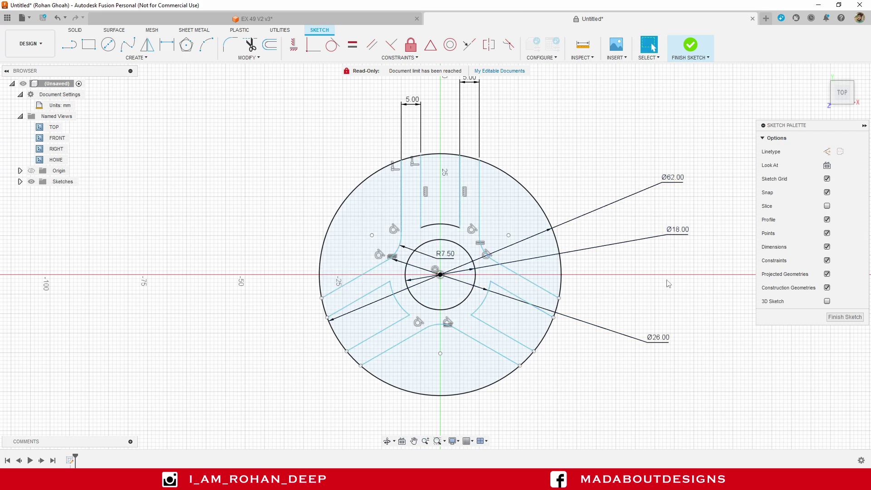
pyautogui.moveTo(660, 341); pyautogui.dragTo(661, 369)
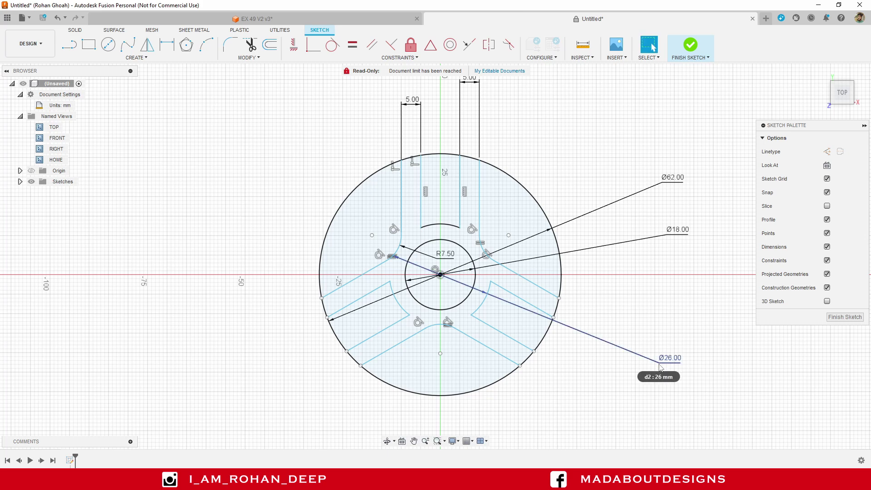
pyautogui.moveTo(670, 336)
pyautogui.mouseDown(button='middle')
pyautogui.moveTo(690, 342)
pyautogui.moveTo(705, 363)
pyautogui.mouseUp(button='middle')
pyautogui.click(690, 45)
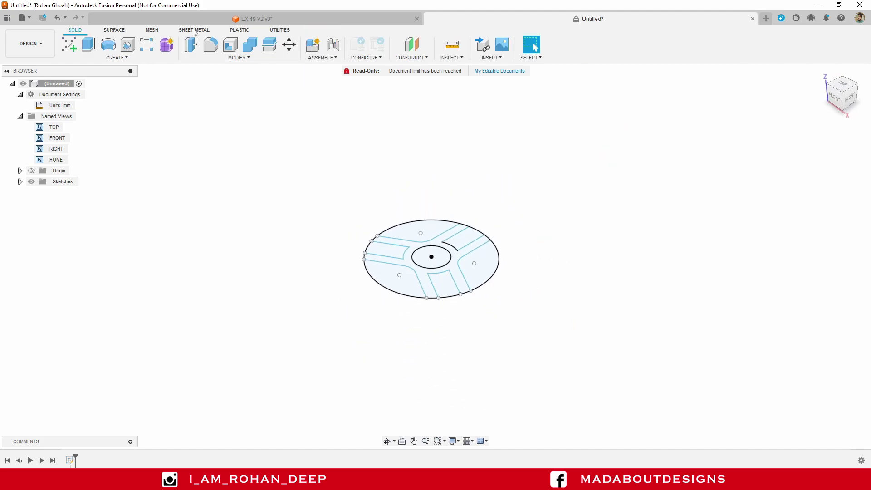
# Extrude all sketch profiles except the centre circle 7.5 mm into a disc with a bore.
pyautogui.click(91, 46)
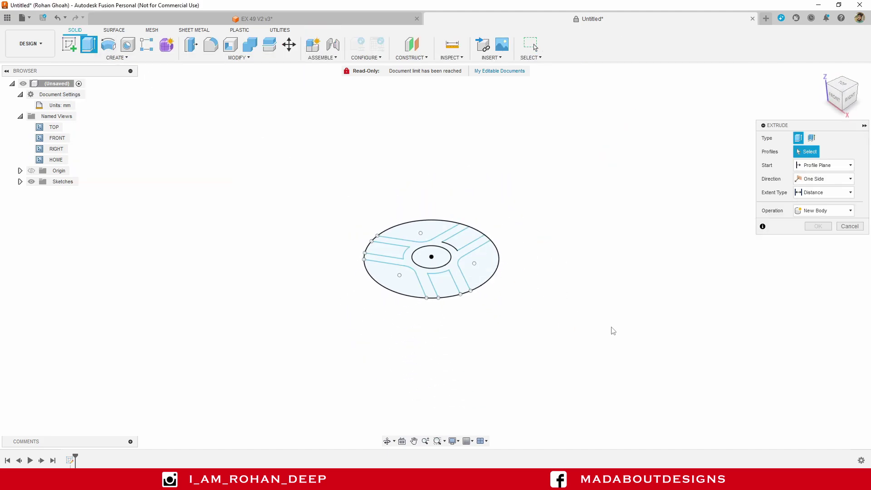
pyautogui.moveTo(612, 329); pyautogui.dragTo(324, 172)
pyautogui.scroll(1, 408, 236)
pyautogui.scroll(5, 407, 236)
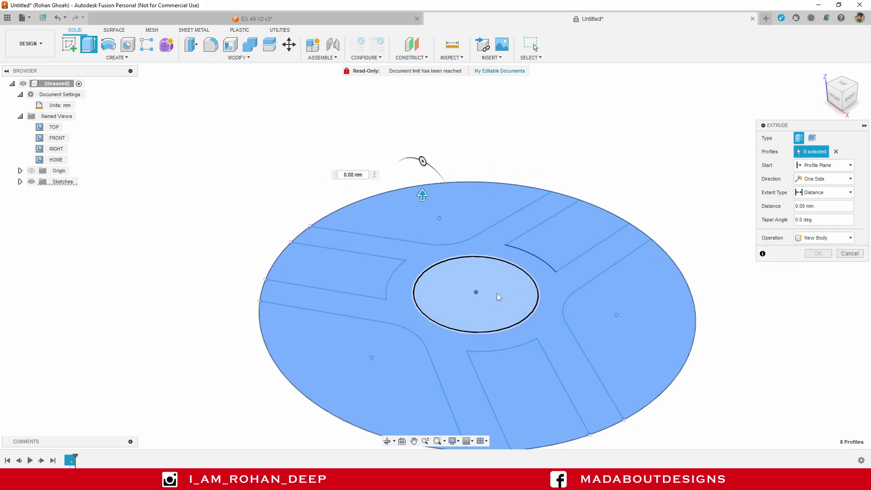
pyautogui.click(497, 292)
pyautogui.moveTo(423, 194); pyautogui.dragTo(422, 169)
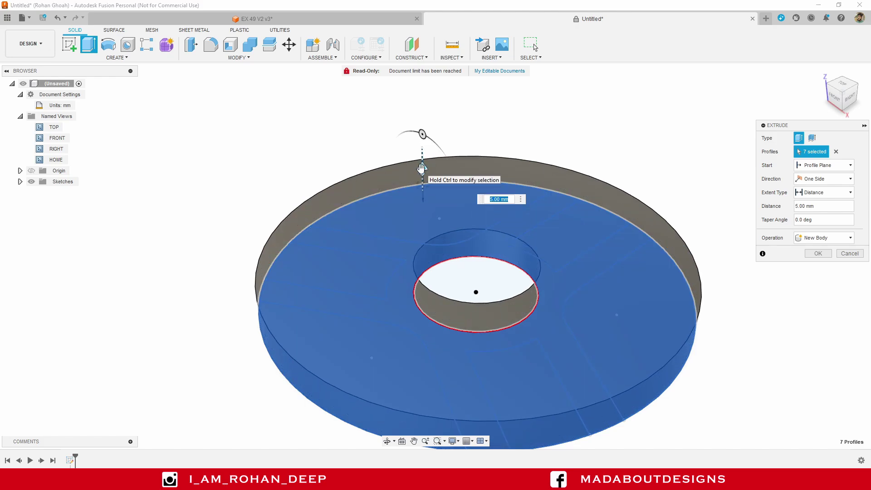
pyautogui.write('7.5')
pyautogui.press('Return')
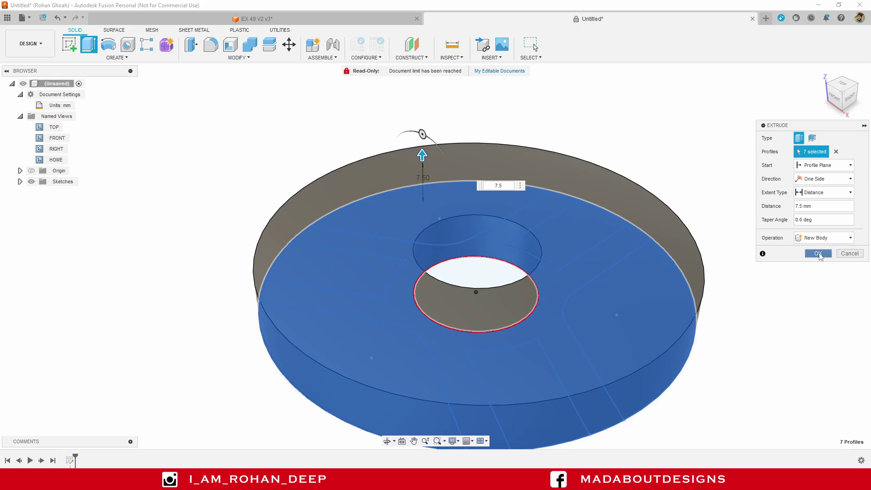
pyautogui.click(819, 254)
pyautogui.scroll(-4, 760, 292)
# Expand Sketches in the Browser and turn Sketch1's visibility back on.
pyautogui.moveTo(773, 315)
pyautogui.keyDown('shift'); pyautogui.mouseDown(button='middle')
pyautogui.moveTo(750, 232)
pyautogui.moveTo(759, 314)
pyautogui.mouseUp(button='middle'); pyautogui.keyUp('shift')
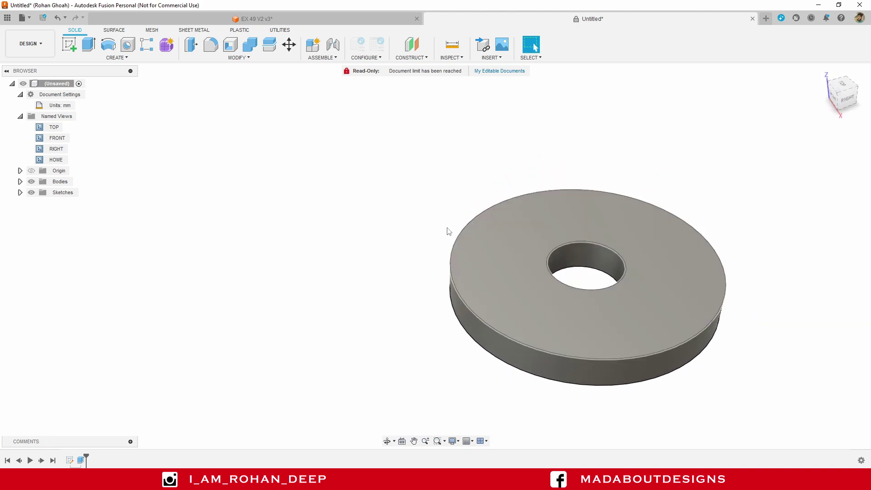
pyautogui.click(21, 117)
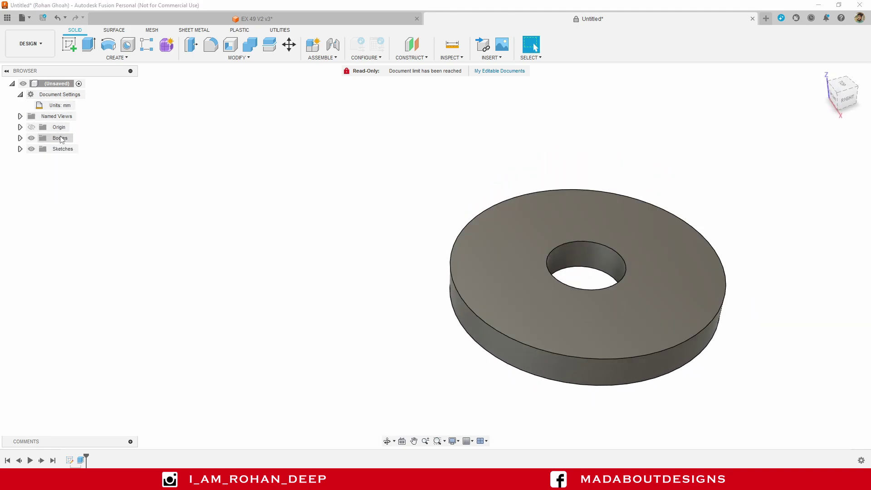
pyautogui.click(19, 149)
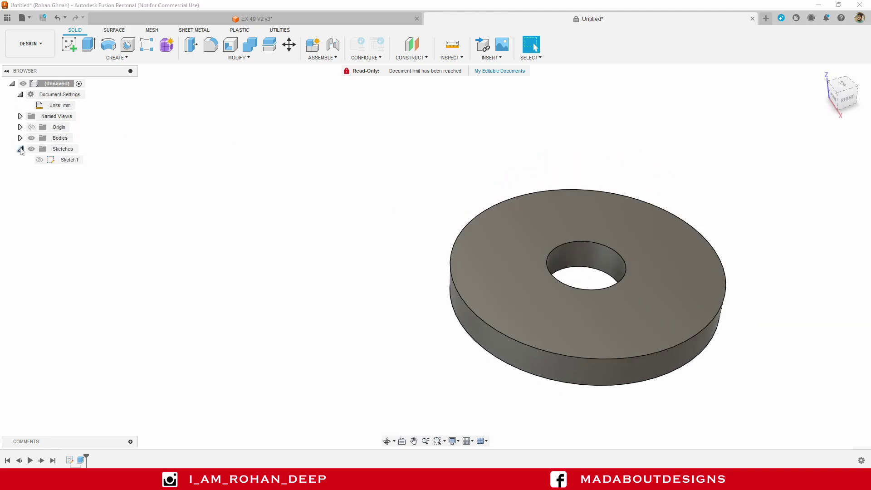
pyautogui.click(41, 161)
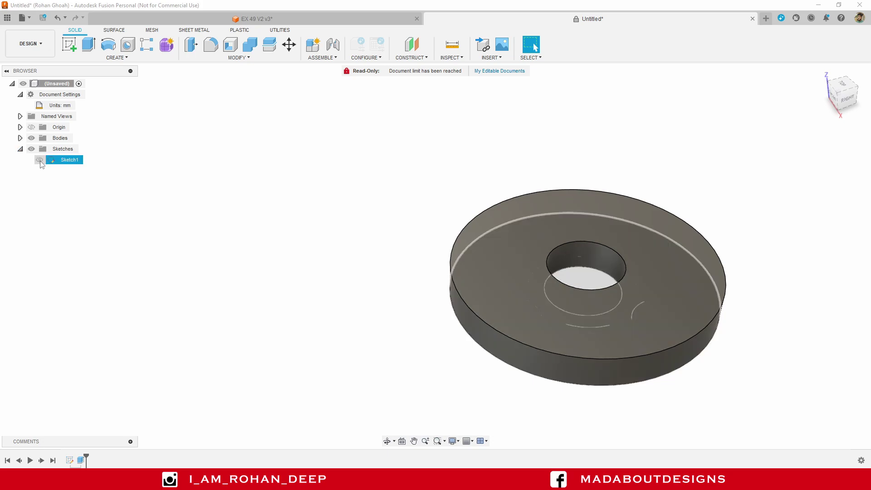
pyautogui.click(40, 160)
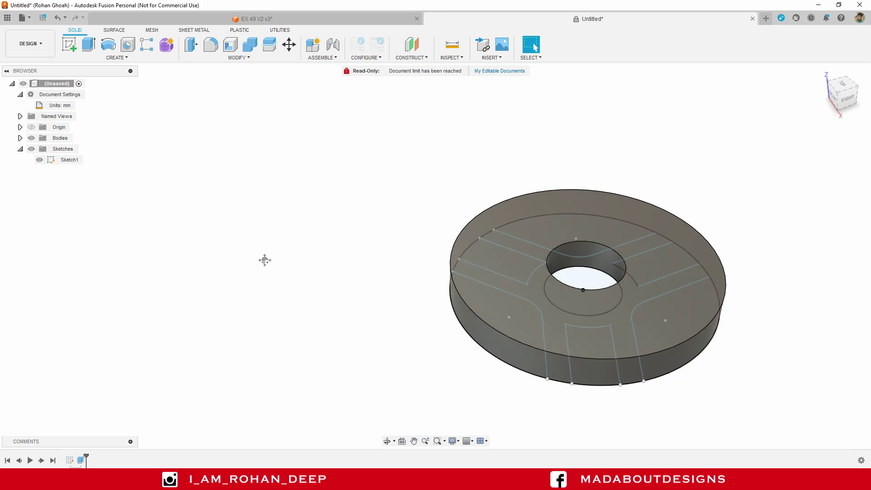
pyautogui.moveTo(264, 258); pyautogui.dragTo(178, 255, button='middle')
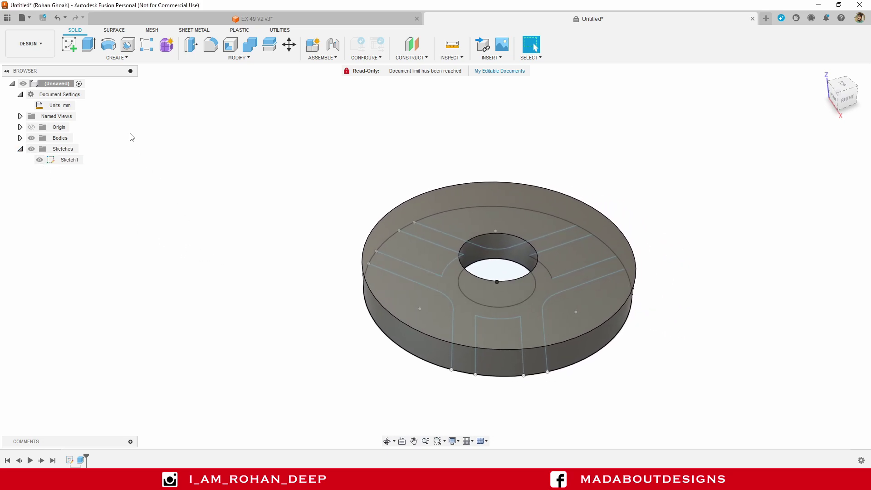
# Start an extrusion and select the three outer rib profiles.
pyautogui.click(89, 44)
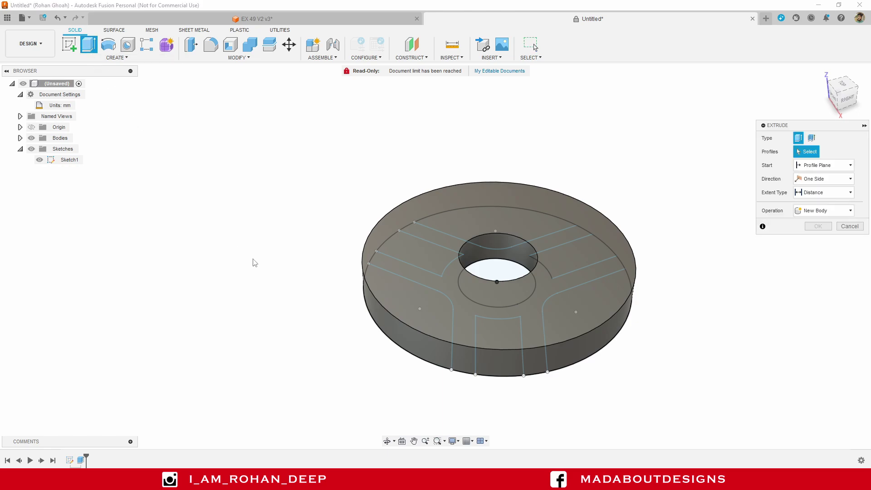
pyautogui.keyDown('shift'); pyautogui.moveTo(256, 263); pyautogui.dragTo(263, 180, button='middle'); pyautogui.keyUp('shift')
pyautogui.click(515, 183)
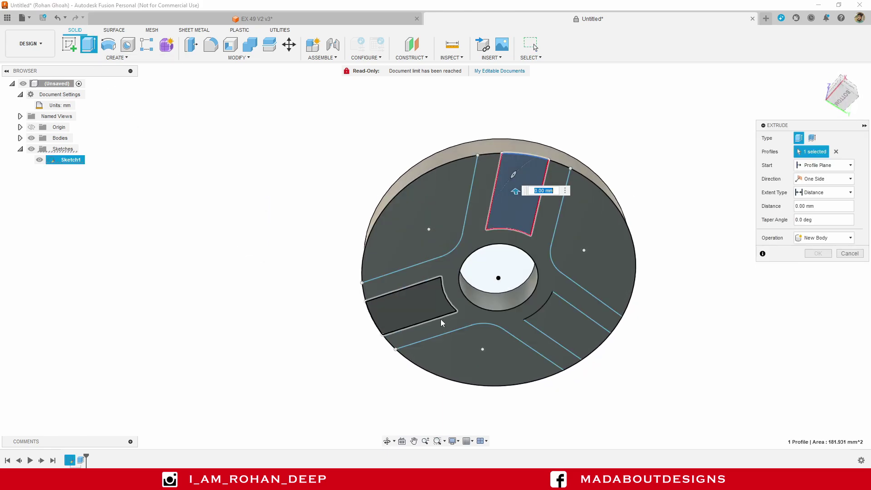
pyautogui.click(420, 310)
pyautogui.click(563, 321)
pyautogui.keyDown('shift'); pyautogui.moveTo(658, 148); pyautogui.dragTo(653, 227, button='middle'); pyautogui.keyUp('shift')
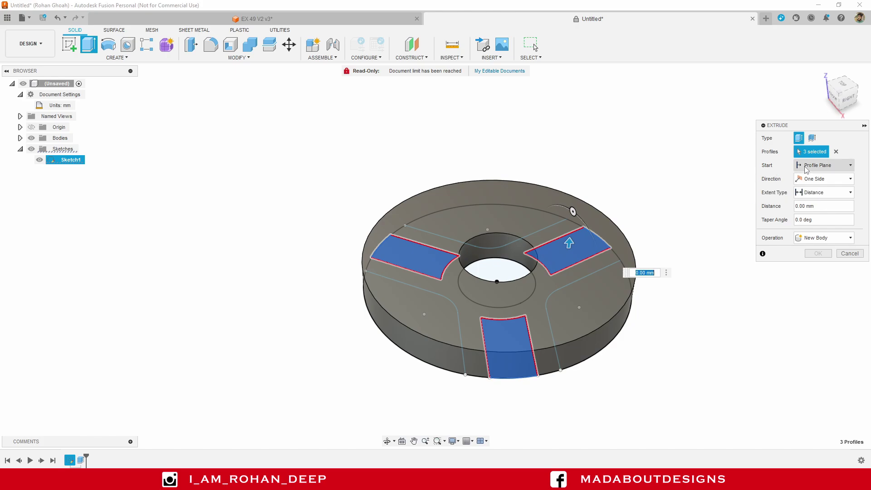
# Set the extrusion to start from the disc's top face (Object).
pyautogui.click(817, 167)
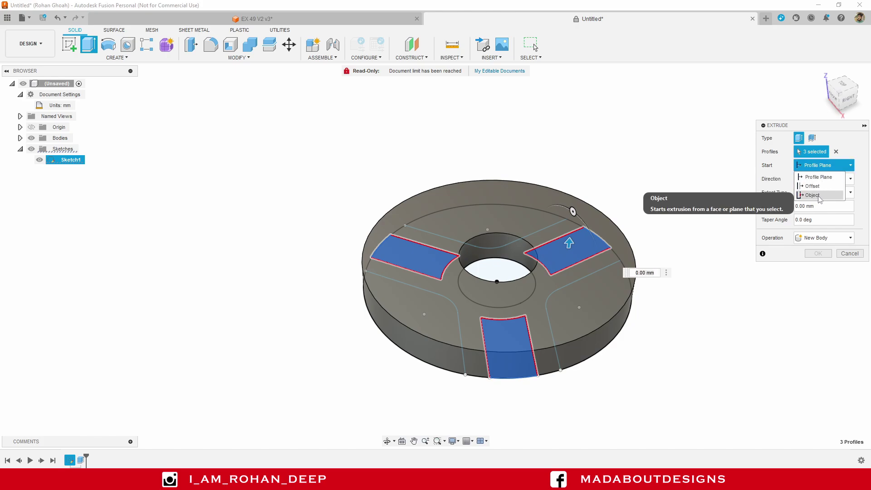
pyautogui.click(811, 196)
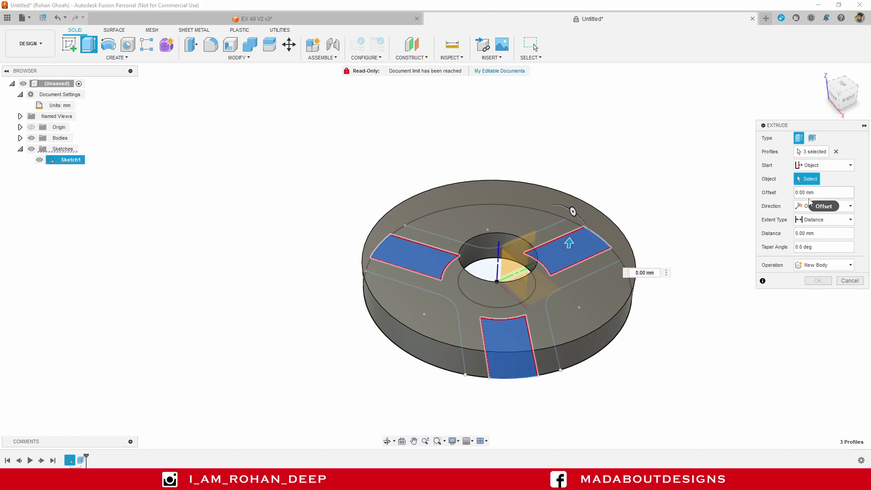
pyautogui.keyDown('shift'); pyautogui.moveTo(644, 224); pyautogui.dragTo(696, 214, button='middle'); pyautogui.keyUp('shift')
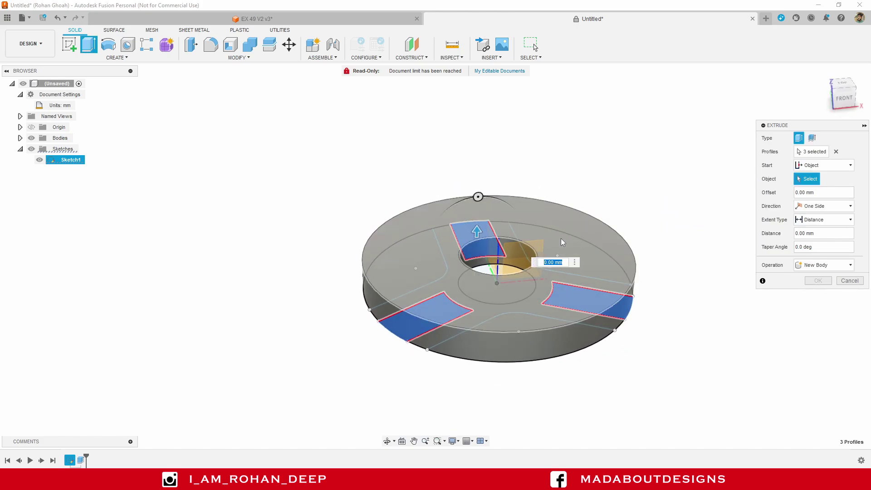
pyautogui.click(575, 246)
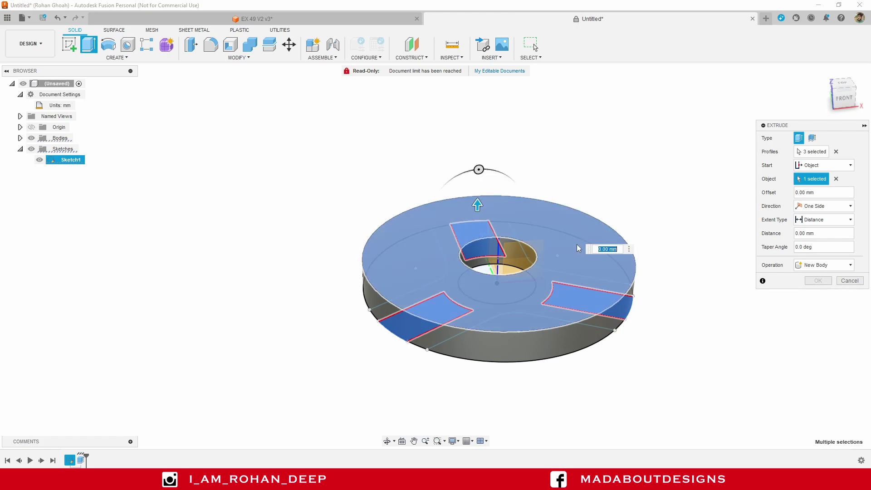
pyautogui.keyDown('shift'); pyautogui.moveTo(576, 246); pyautogui.dragTo(405, 225, button='middle'); pyautogui.keyUp('shift')
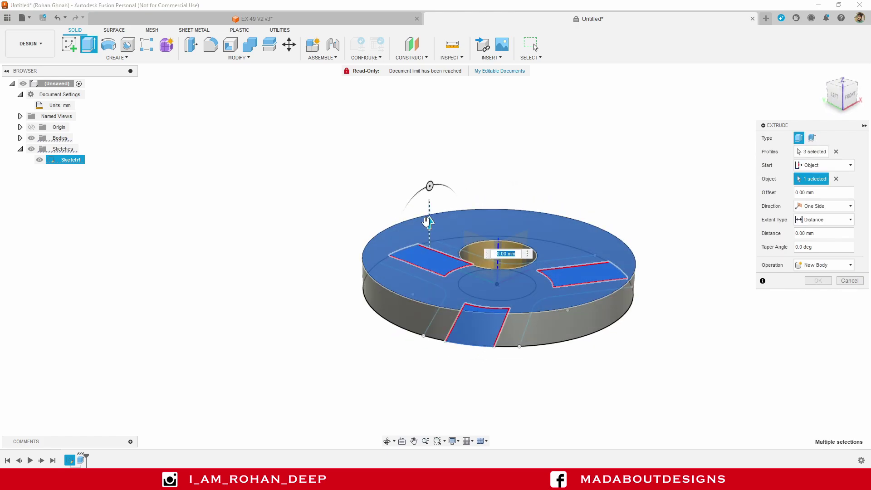
# Extrude the three profiles 5 mm, joined to the disc.
pyautogui.moveTo(429, 222); pyautogui.dragTo(429, 195)
pyautogui.scroll(3, 429, 260)
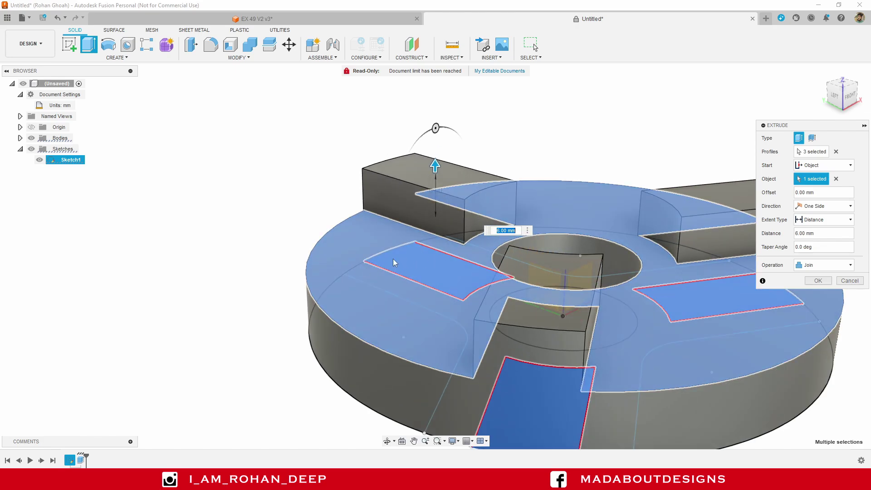
pyautogui.scroll(-3, 470, 172)
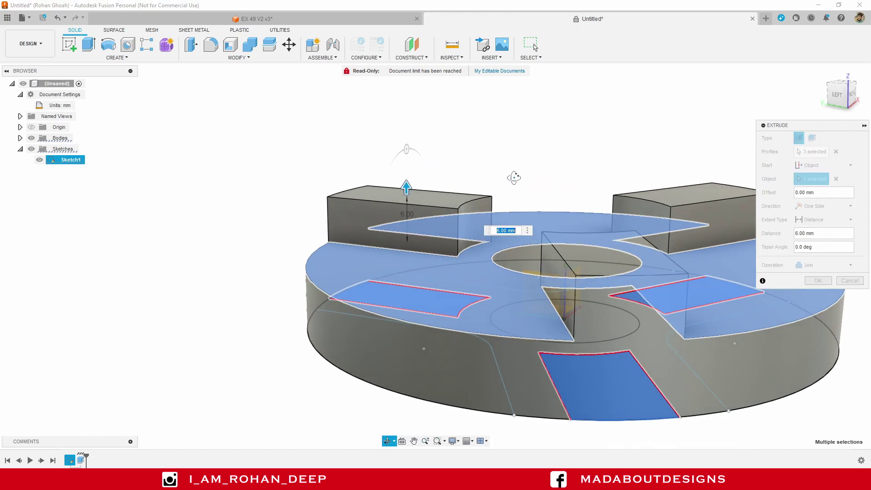
pyautogui.moveTo(405, 184); pyautogui.dragTo(407, 218)
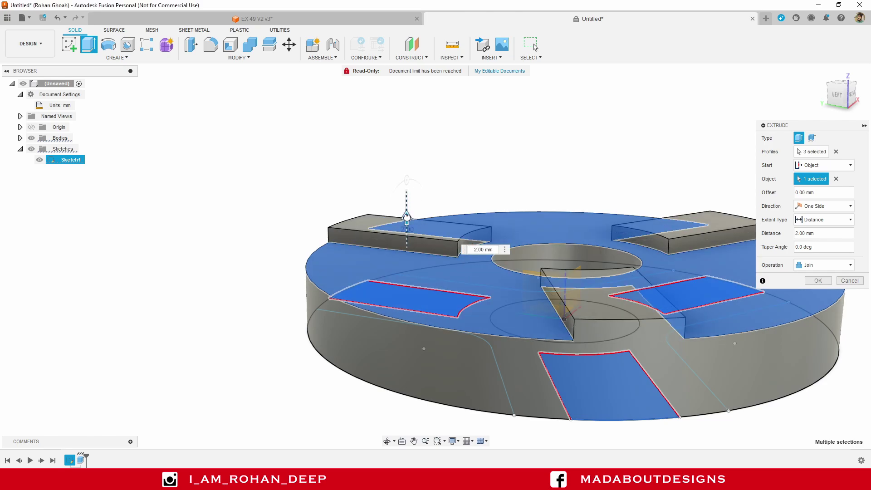
pyautogui.click(483, 249)
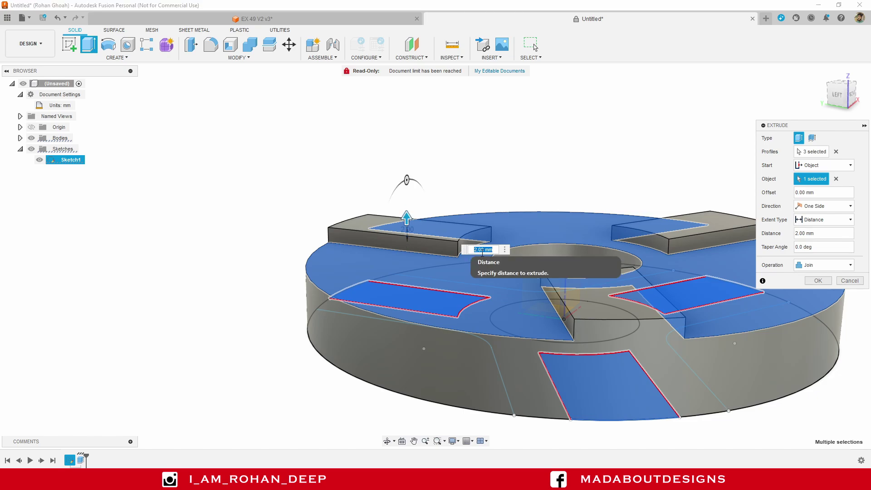
pyautogui.write('5')
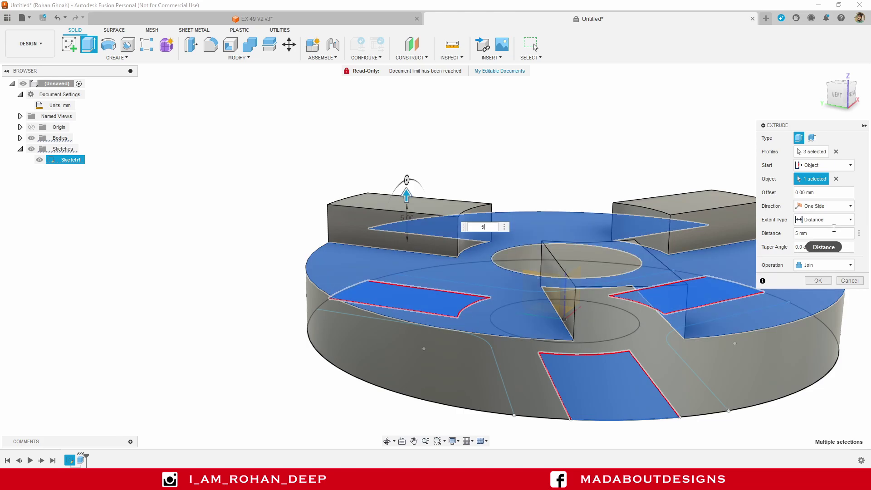
pyautogui.click(820, 281)
pyautogui.scroll(-4, 579, 353)
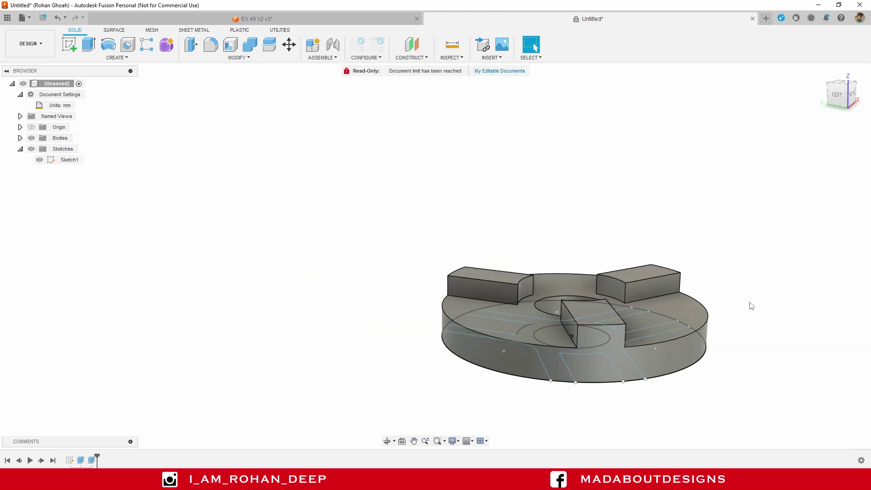
# Repeat Extrude and select the central ring-and-spokes profile.
pyautogui.moveTo(735, 307); pyautogui.dragTo(667, 311, button='middle')
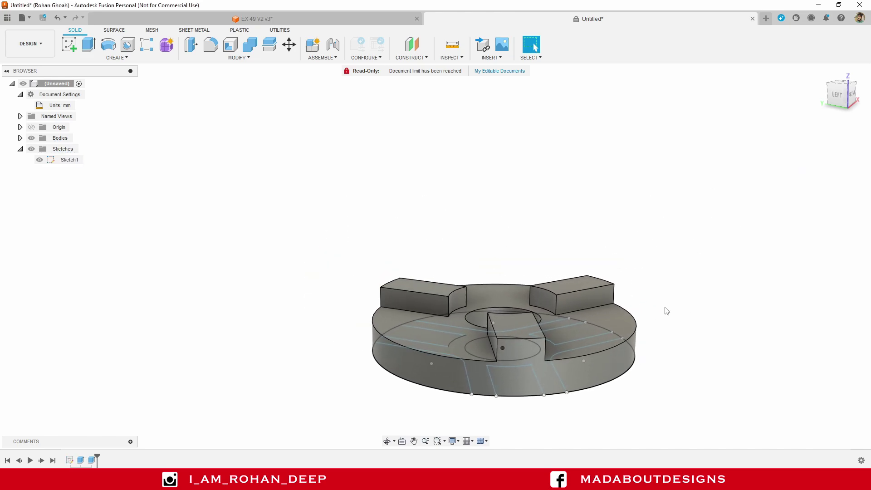
pyautogui.rightClick(652, 233)
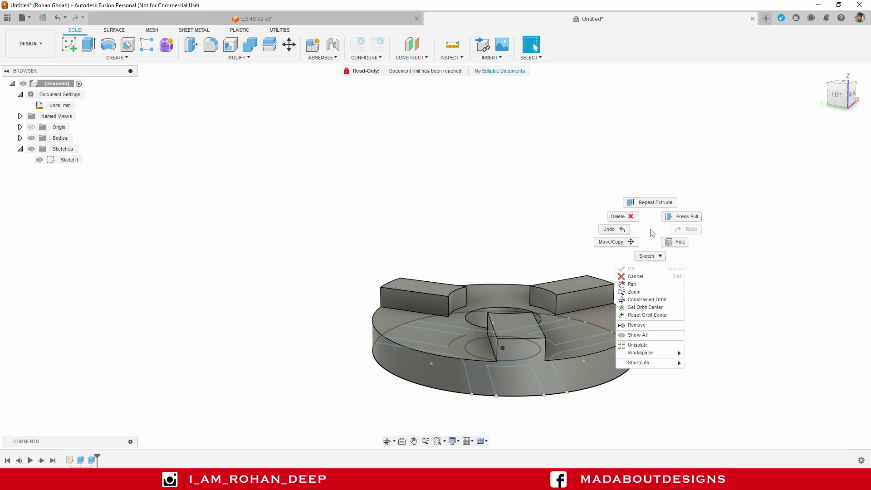
pyautogui.click(648, 201)
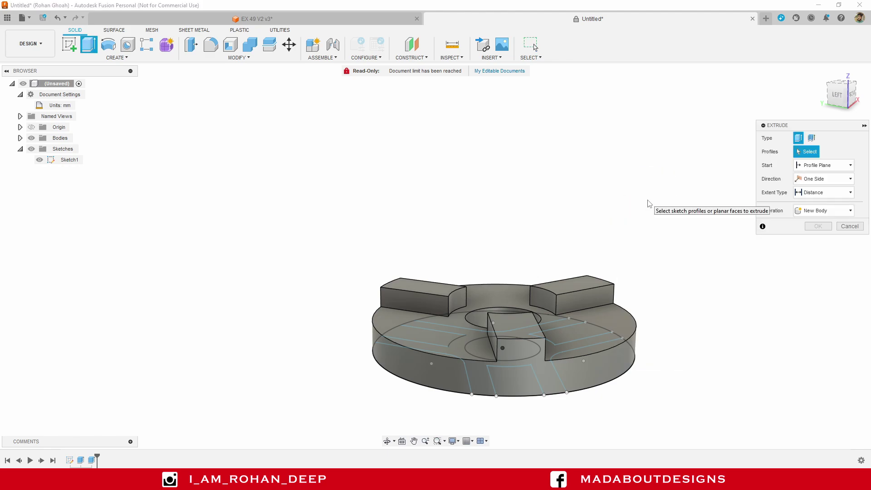
pyautogui.keyDown('shift'); pyautogui.moveTo(626, 292); pyautogui.dragTo(626, 220, button='middle'); pyautogui.keyUp('shift')
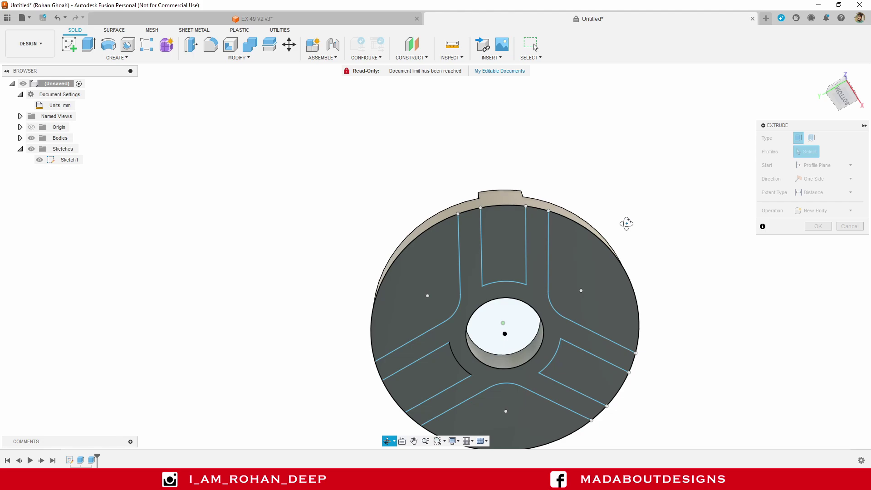
pyautogui.click(469, 246)
pyautogui.moveTo(604, 290)
pyautogui.keyDown('shift'); pyautogui.mouseDown(button='middle')
pyautogui.moveTo(608, 275)
pyautogui.moveTo(613, 282)
pyautogui.mouseUp(button='middle'); pyautogui.keyUp('shift')
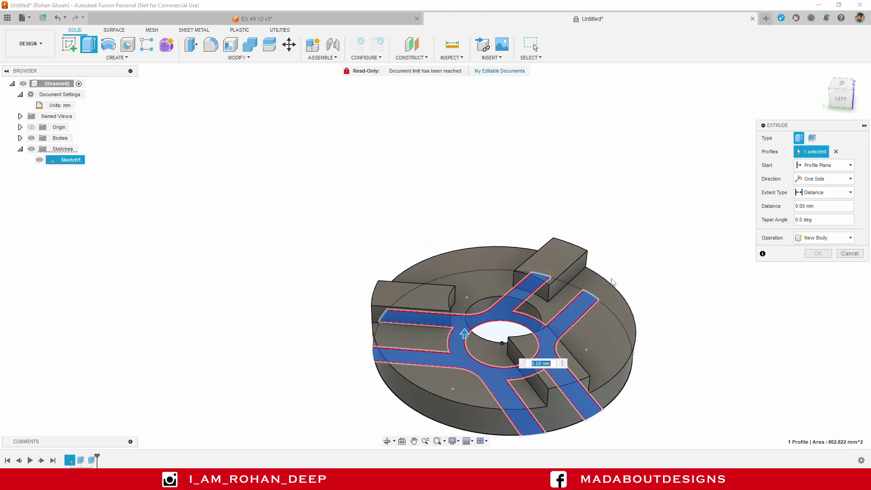
# Start it from the disc's top face and extrude it 20 mm as a join.
pyautogui.click(824, 165)
pyautogui.click(817, 196)
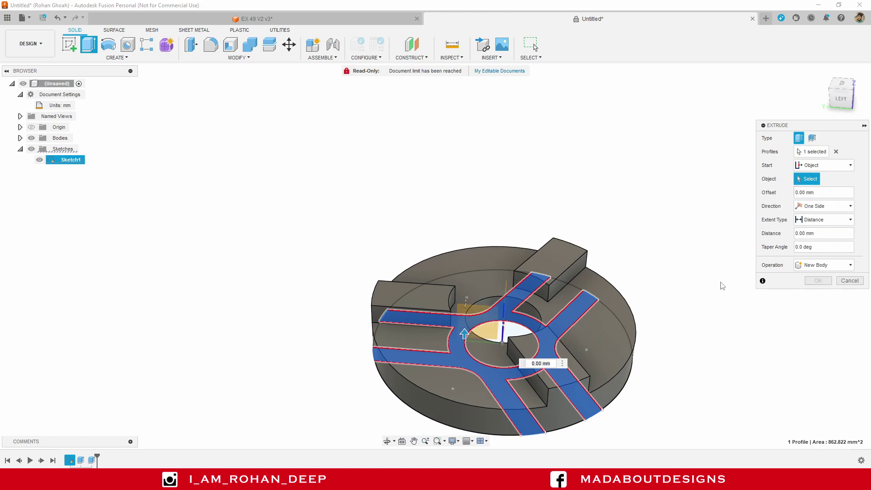
pyautogui.scroll(3, 675, 335)
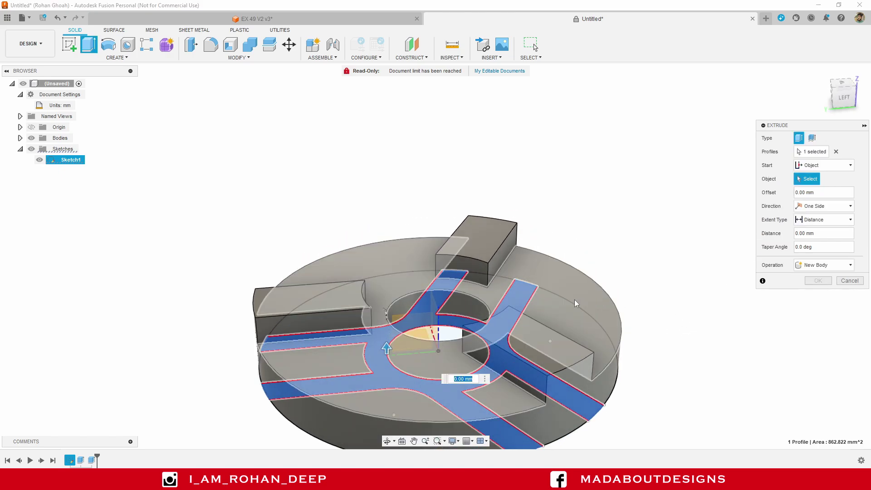
pyautogui.click(574, 299)
pyautogui.moveTo(624, 248); pyautogui.dragTo(684, 208, button='middle')
pyautogui.scroll(-1, 685, 208)
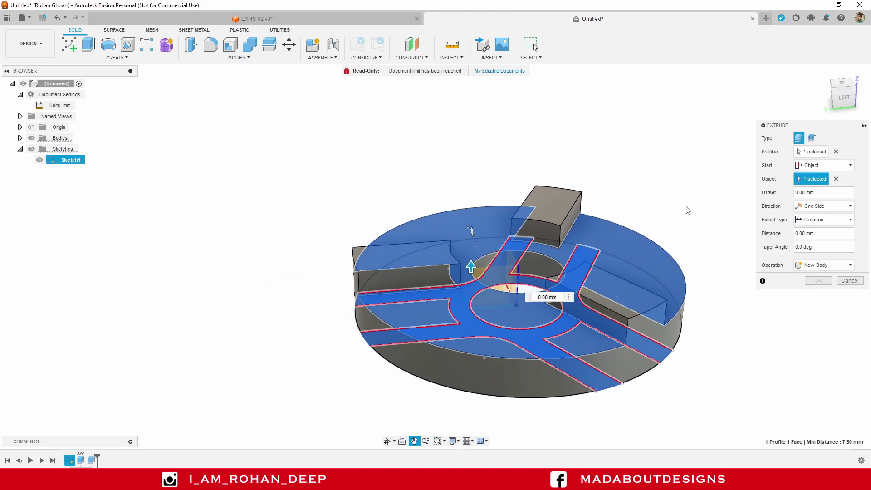
pyautogui.moveTo(471, 266); pyautogui.dragTo(472, 217)
pyautogui.write('20')
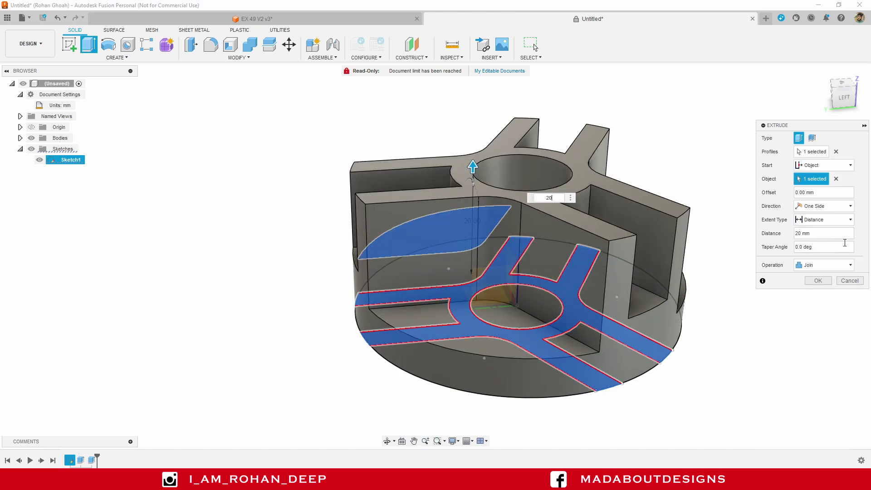
pyautogui.click(819, 281)
# Confirm the 20 mm joined rib extrusion and inspect the ribs from the side.
pyautogui.click(819, 281)
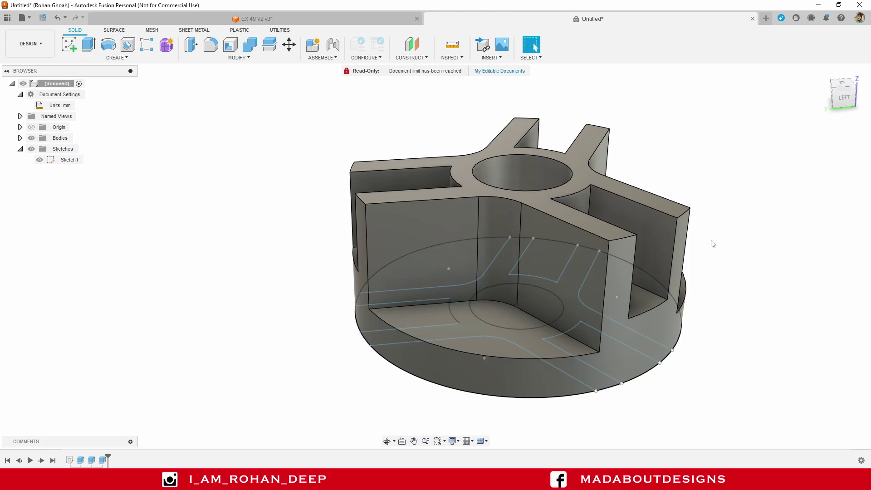
pyautogui.keyDown('shift'); pyautogui.moveTo(742, 249); pyautogui.dragTo(731, 226, button='middle'); pyautogui.keyUp('shift')
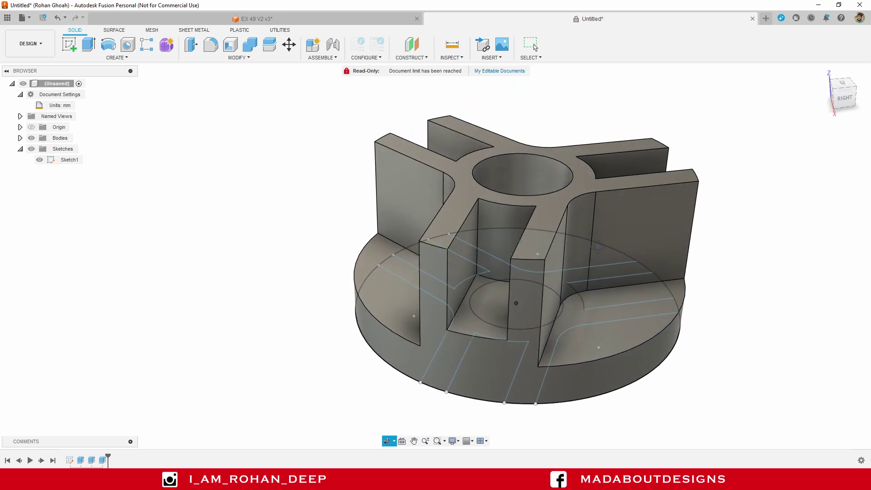
pyautogui.keyDown('shift'); pyautogui.moveTo(535, 47); pyautogui.dragTo(703, 265, button='middle'); pyautogui.keyUp('shift')
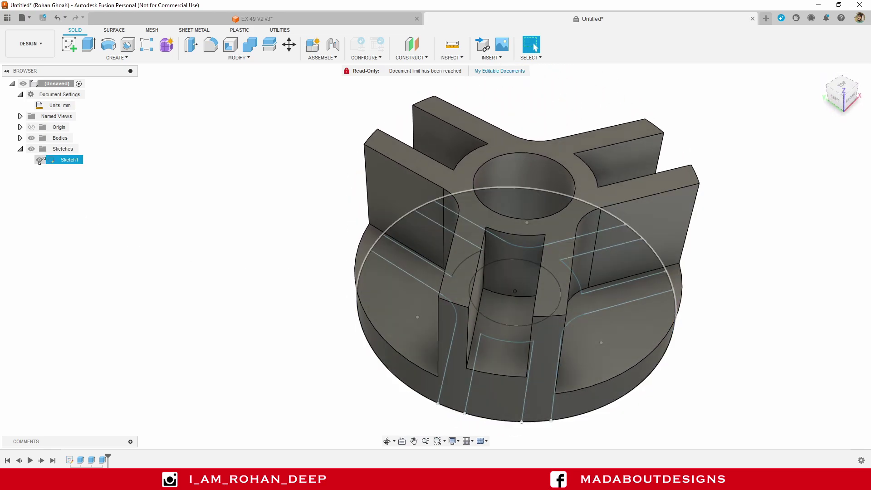
# Hide Sketch1 and return to the home isometric view.
pyautogui.click(39, 159)
pyautogui.moveTo(217, 265)
pyautogui.mouseDown(button='middle')
pyautogui.moveTo(285, 247)
pyautogui.moveTo(317, 296)
pyautogui.moveTo(340, 287)
pyautogui.moveTo(359, 298)
pyautogui.moveTo(449, 300)
pyautogui.mouseUp(button='middle')
pyautogui.click(836, 81)
pyautogui.click(822, 72)
pyautogui.moveTo(618, 272); pyautogui.dragTo(669, 255, button='middle')
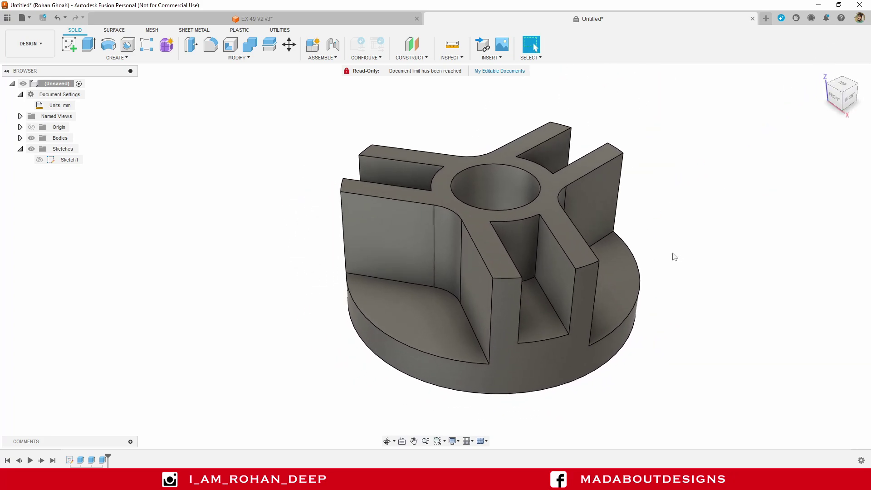
# Start a hole placed on the disc floor between two ribs.
pyautogui.click(116, 57)
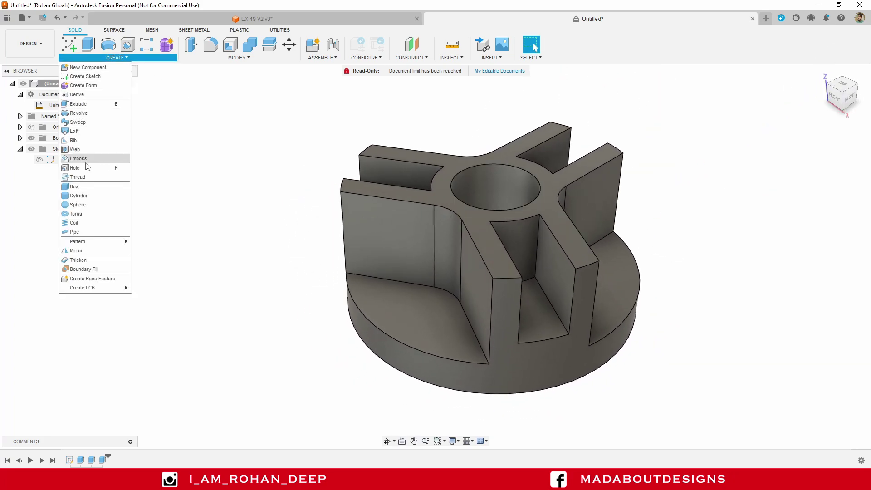
pyautogui.click(84, 168)
pyautogui.keyDown('shift'); pyautogui.moveTo(165, 253); pyautogui.dragTo(189, 249, button='middle'); pyautogui.keyUp('shift')
pyautogui.click(462, 322)
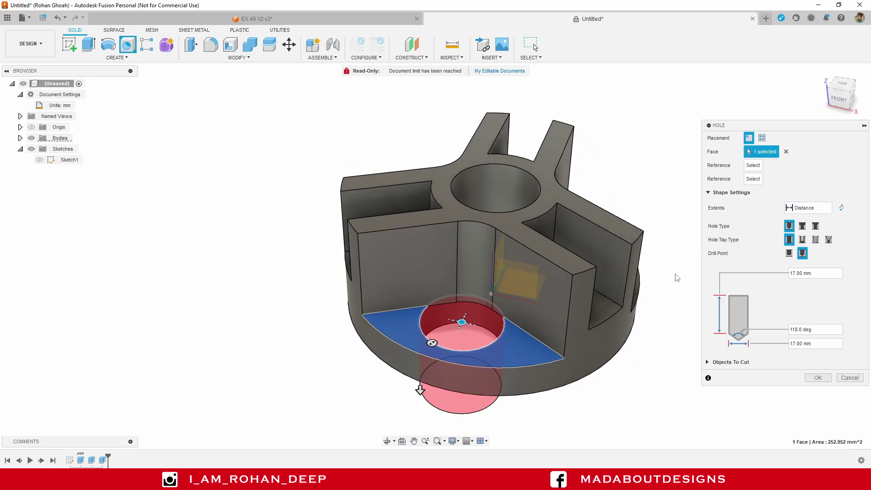
# Set the hole diameter to 10 mm and its extents to All.
pyautogui.scroll(3, 465, 335)
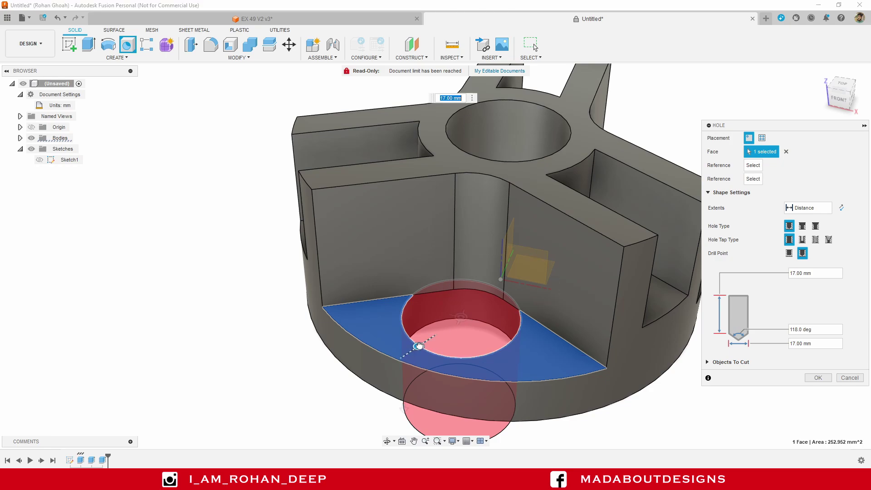
pyautogui.moveTo(418, 346); pyautogui.dragTo(437, 333)
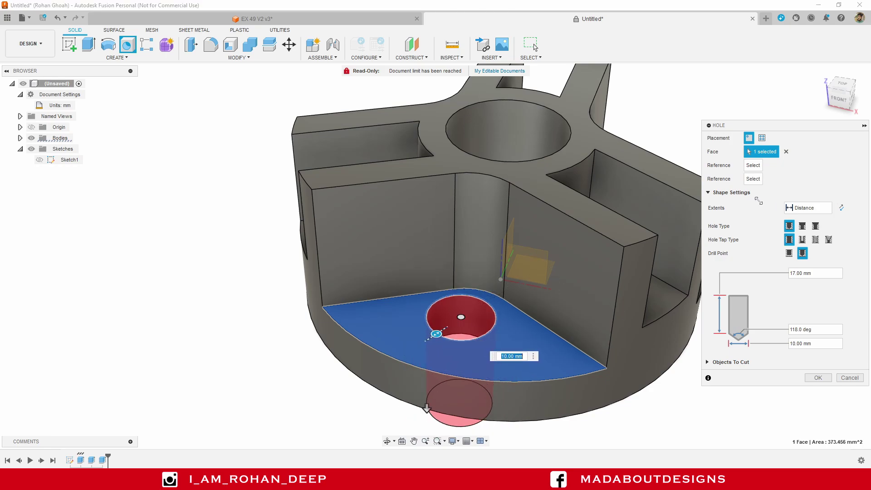
pyautogui.moveTo(765, 126); pyautogui.dragTo(764, 113)
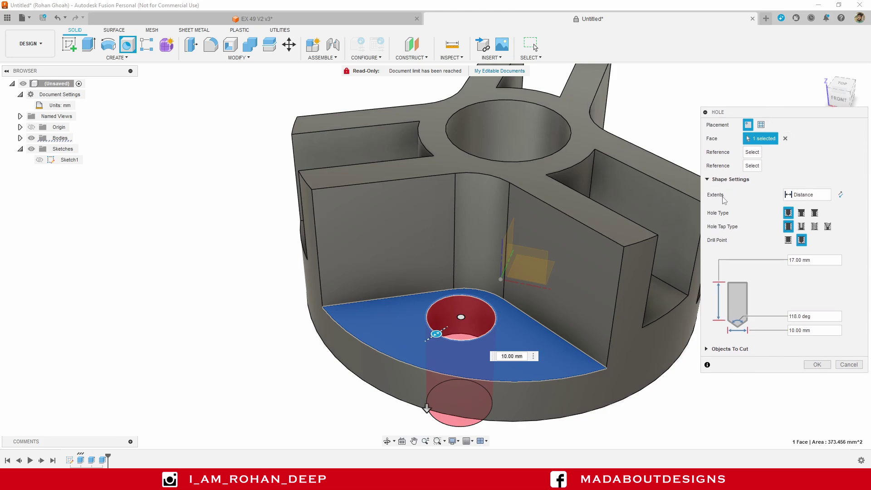
pyautogui.click(800, 196)
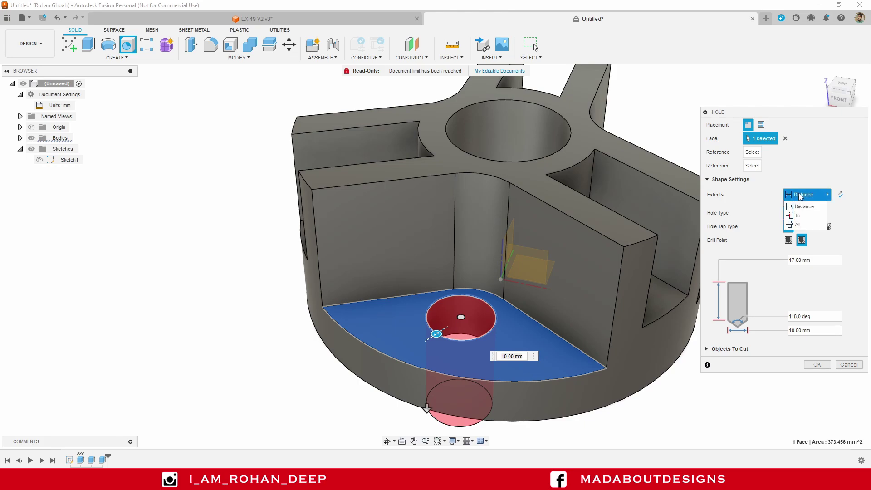
pyautogui.click(804, 225)
# Make the floor hole a counterbore: 10 mm diameter, 2 mm deep, over a 7.5 mm bore.
pyautogui.keyDown('shift'); pyautogui.moveTo(566, 327); pyautogui.dragTo(554, 295, button='middle'); pyautogui.keyUp('shift')
pyautogui.moveTo(465, 224); pyautogui.dragTo(473, 235)
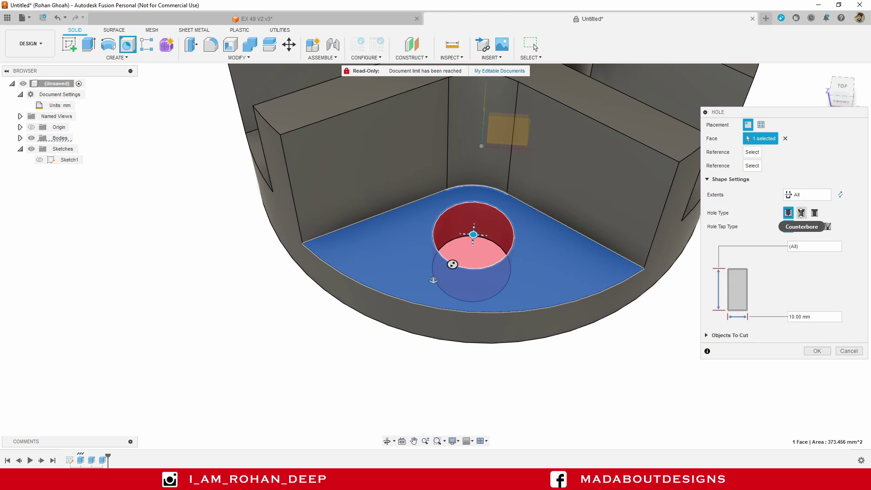
pyautogui.click(802, 213)
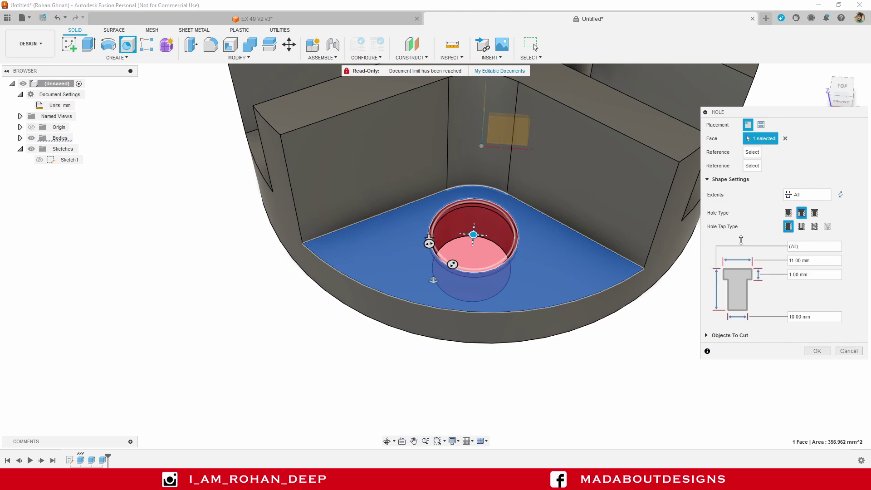
pyautogui.click(791, 260)
pyautogui.write('10')
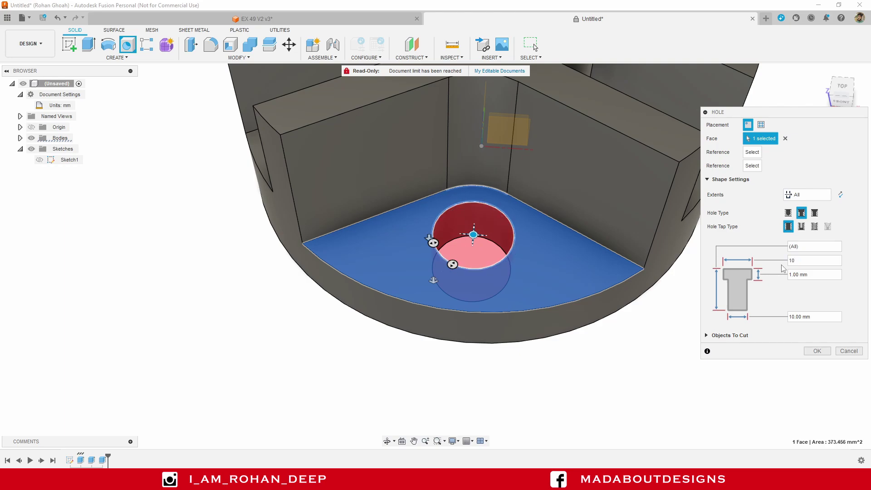
pyautogui.click(812, 275)
pyautogui.write('2')
pyautogui.moveTo(818, 316); pyautogui.dragTo(786, 314)
pyautogui.write('7')
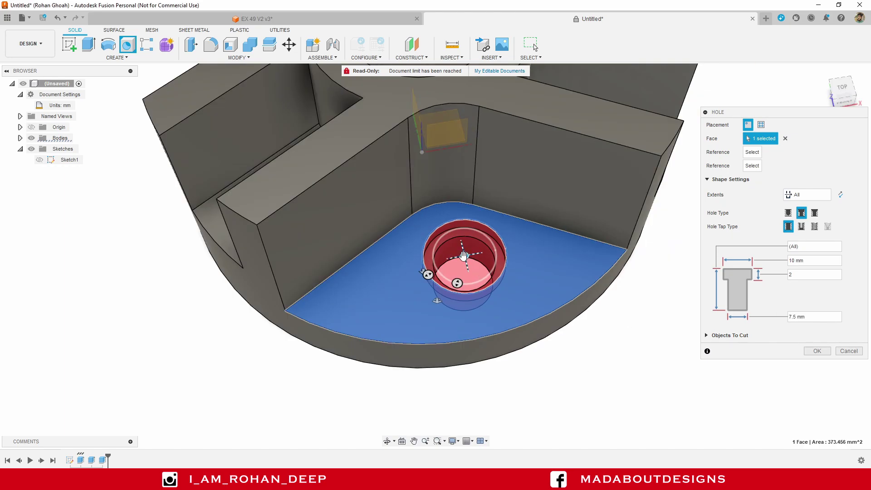
# Move the counterbored hole and snap it concentric to the curved floor edge.
pyautogui.moveTo(465, 256); pyautogui.dragTo(512, 263)
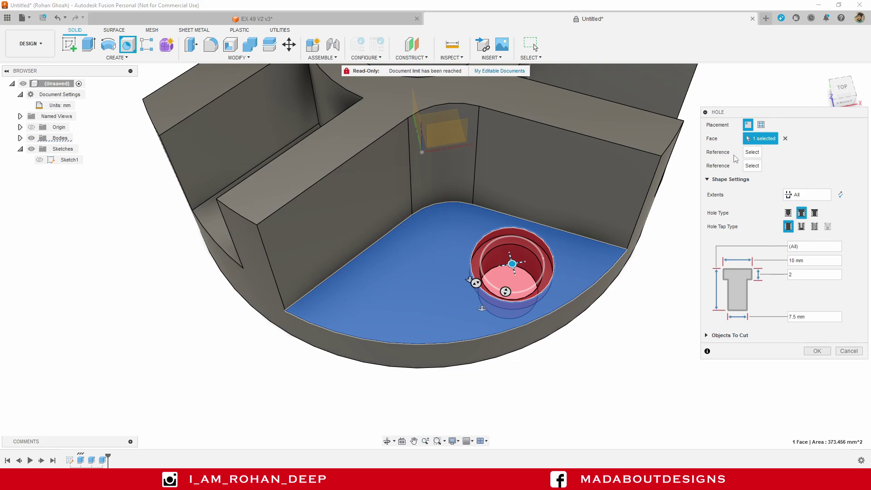
pyautogui.click(438, 204)
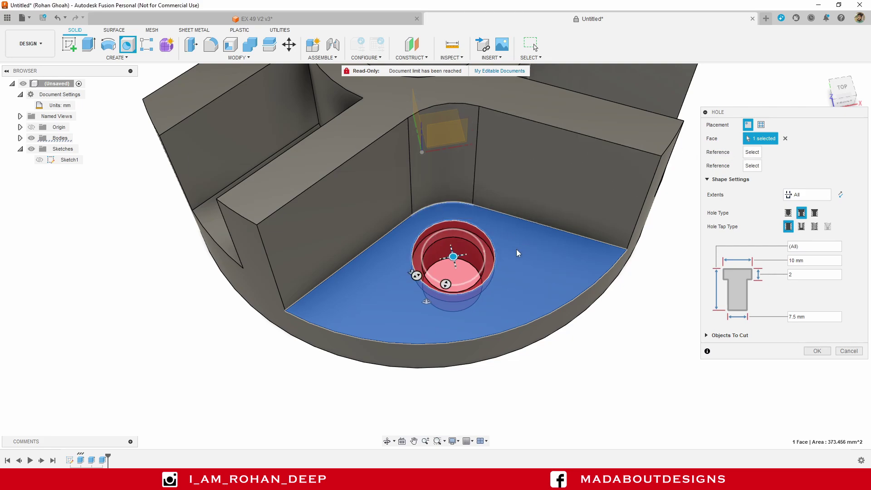
pyautogui.keyDown('shift'); pyautogui.moveTo(500, 281); pyautogui.dragTo(517, 274, button='middle'); pyautogui.keyUp('shift')
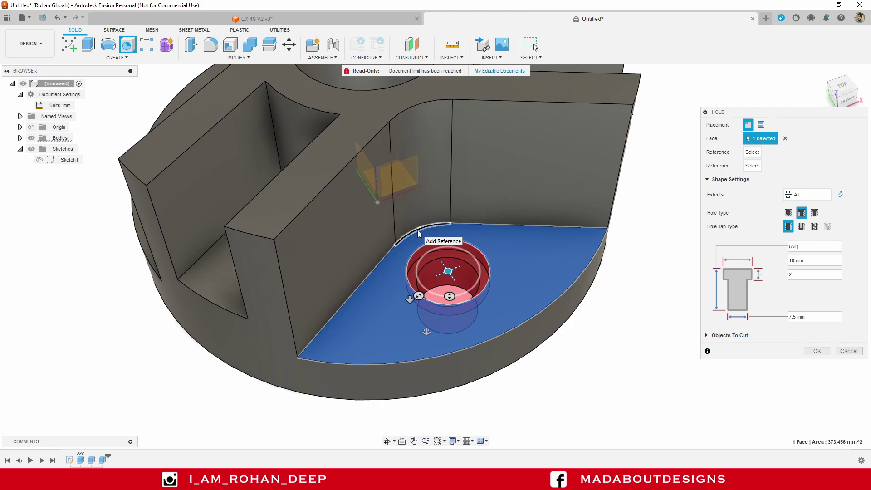
# Create the counterbored hole feature.
pyautogui.click(817, 350)
pyautogui.keyDown('shift'); pyautogui.moveTo(640, 341); pyautogui.dragTo(599, 331, button='middle'); pyautogui.keyUp('shift')
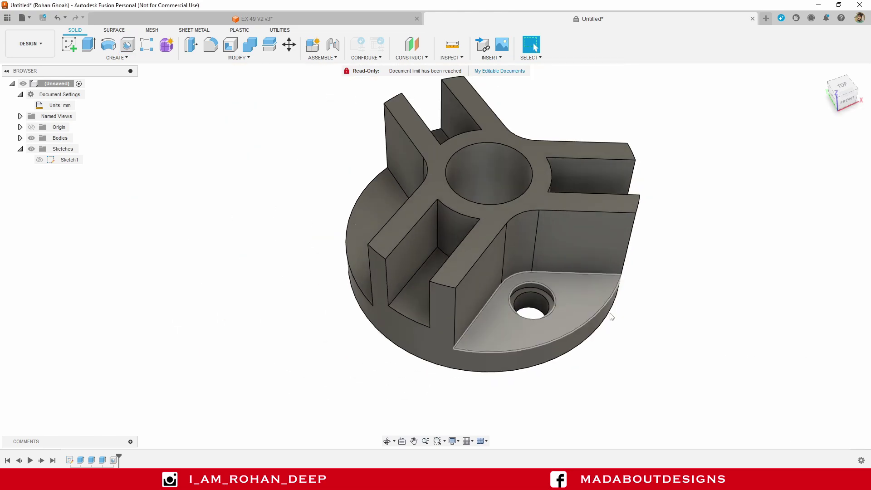
pyautogui.keyDown('shift'); pyautogui.moveTo(669, 318); pyautogui.dragTo(339, 333, button='middle'); pyautogui.keyUp('shift')
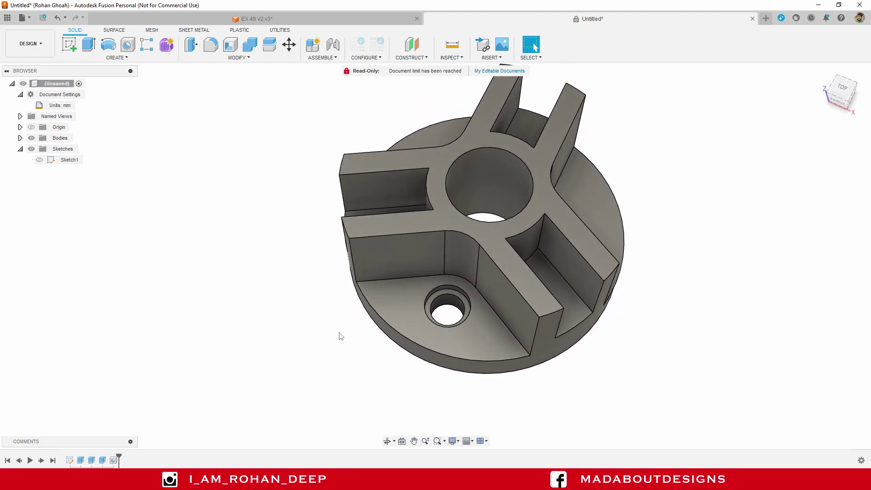
# Start a circular pattern of features with the hole feature selected.
pyautogui.click(116, 58)
pyautogui.moveTo(78, 242)
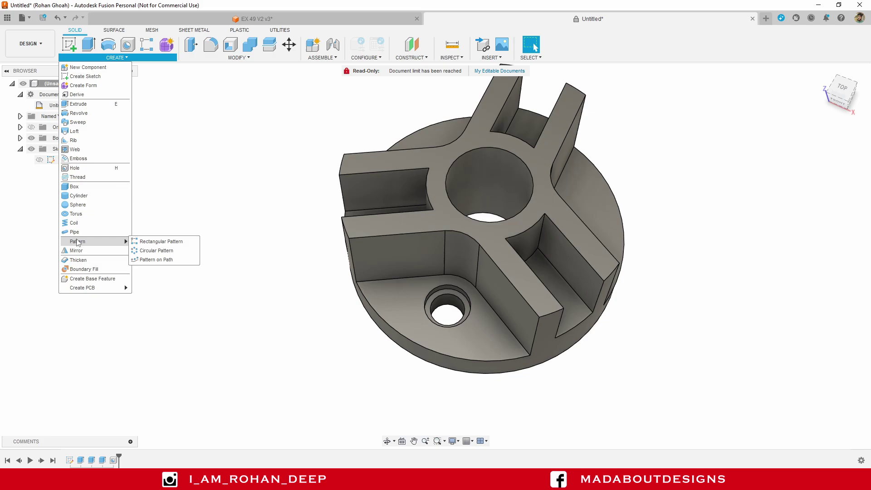
pyautogui.click(164, 251)
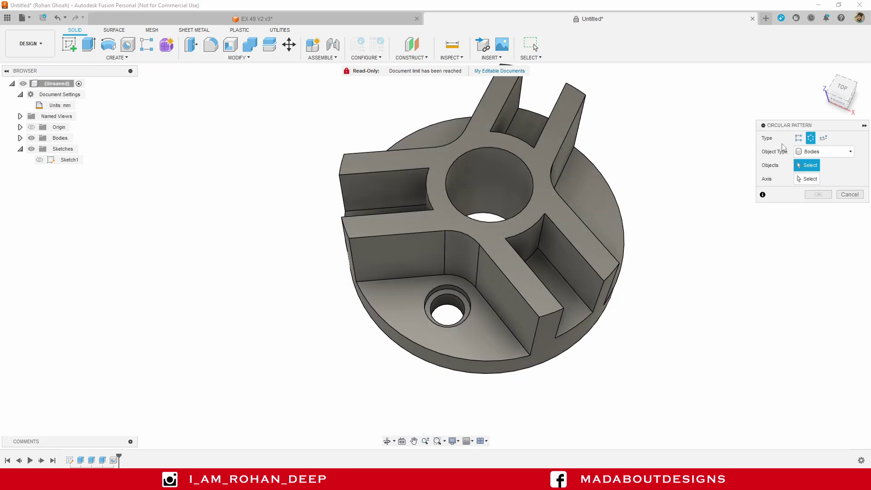
pyautogui.click(813, 152)
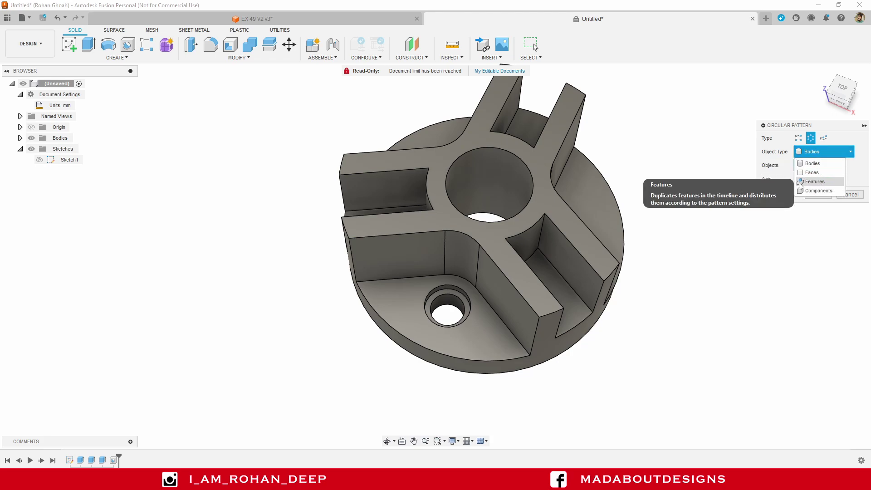
pyautogui.click(819, 182)
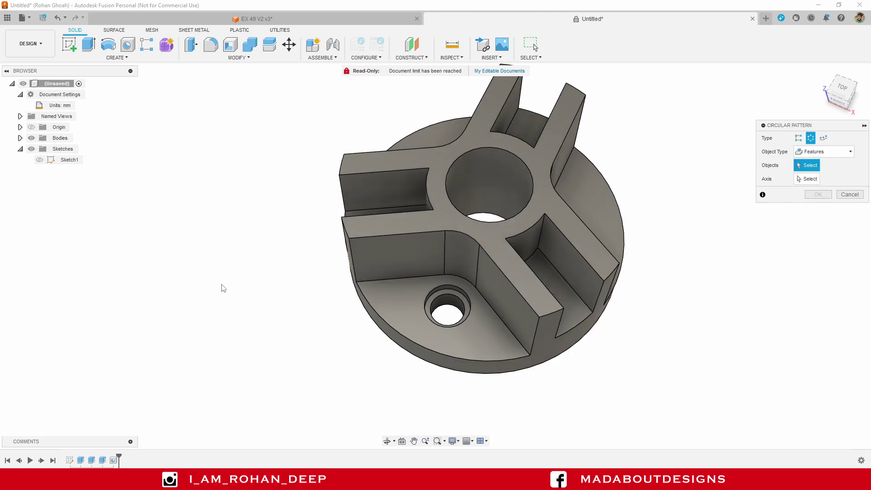
pyautogui.click(114, 461)
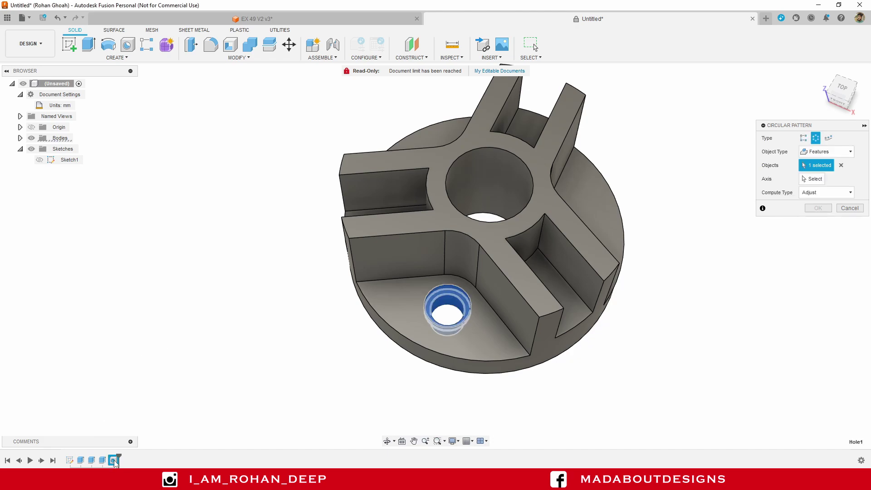
# Use the circular base edge as the axis and finish the three-hole pattern.
pyautogui.keyDown('shift'); pyautogui.moveTo(753, 296); pyautogui.dragTo(772, 254, button='middle'); pyautogui.keyUp('shift')
pyautogui.click(813, 179)
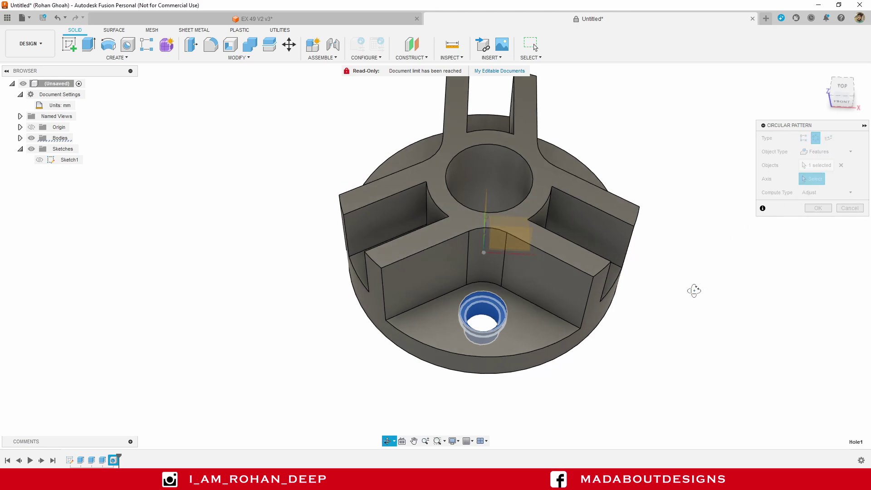
pyautogui.keyDown('shift'); pyautogui.moveTo(695, 288); pyautogui.dragTo(539, 163, button='middle'); pyautogui.keyUp('shift')
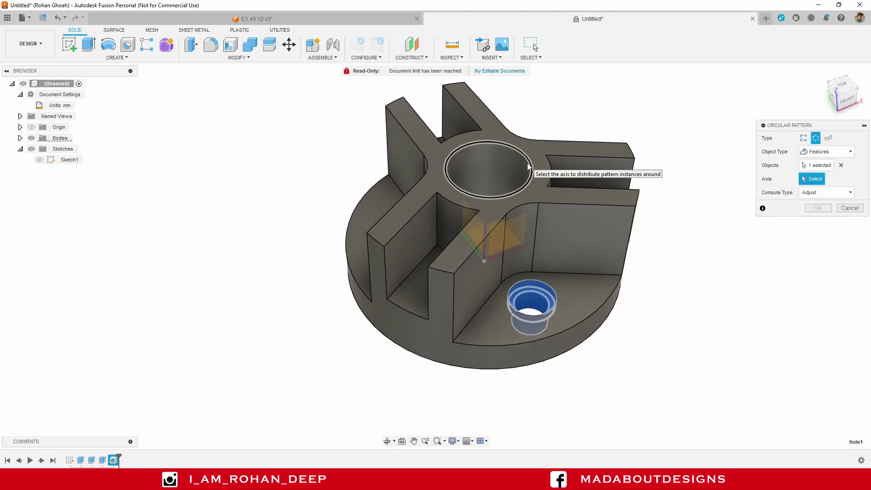
pyautogui.click(605, 301)
pyautogui.moveTo(644, 295)
pyautogui.keyDown('shift'); pyautogui.mouseDown(button='middle')
pyautogui.moveTo(626, 304)
pyautogui.moveTo(633, 309)
pyautogui.mouseUp(button='middle'); pyautogui.keyUp('shift')
pyautogui.keyDown('shift'); pyautogui.moveTo(521, 356); pyautogui.dragTo(681, 308, button='middle'); pyautogui.keyUp('shift')
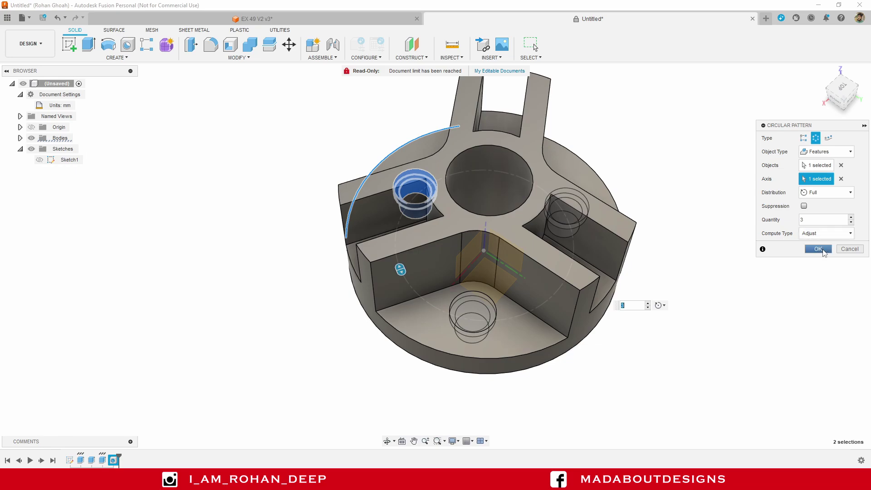
pyautogui.click(819, 249)
pyautogui.keyDown('shift'); pyautogui.moveTo(662, 326); pyautogui.dragTo(844, 314, button='middle'); pyautogui.keyUp('shift')
pyautogui.keyDown('shift'); pyautogui.moveTo(637, 332); pyautogui.dragTo(698, 314, button='middle'); pyautogui.keyUp('shift')
# Chamfer the six outer edges of the three ribs by 5 mm.
pyautogui.click(238, 58)
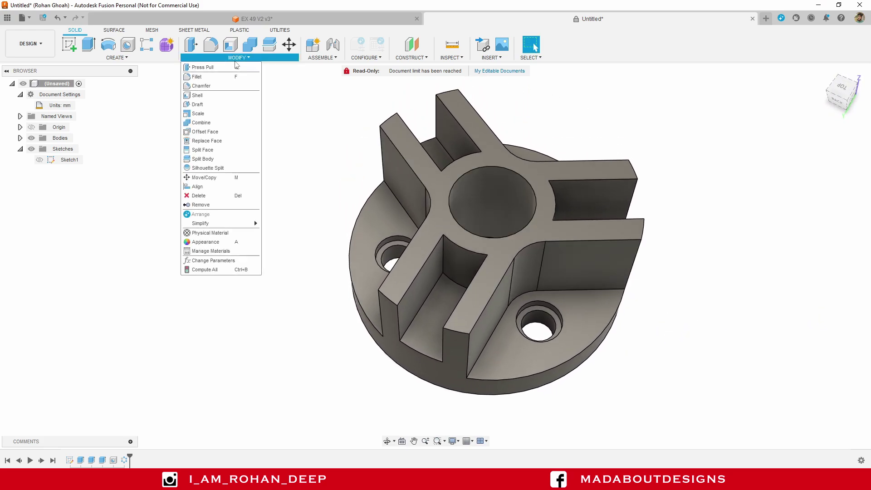
pyautogui.click(200, 86)
pyautogui.moveTo(269, 247); pyautogui.dragTo(225, 239, button='middle')
pyautogui.click(318, 280)
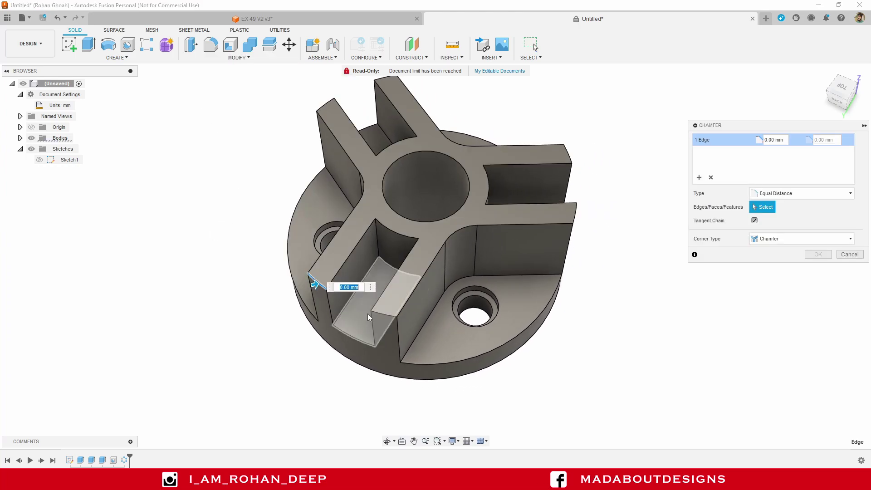
pyautogui.click(383, 315)
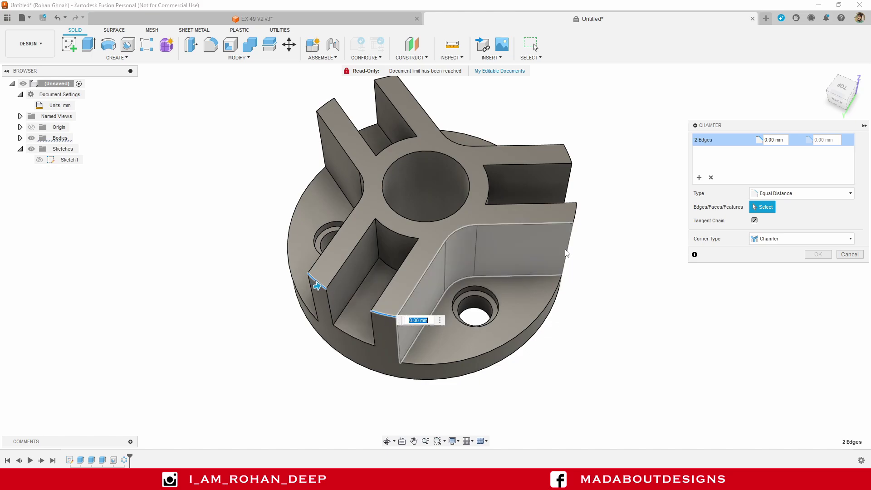
pyautogui.click(575, 213)
pyautogui.click(568, 153)
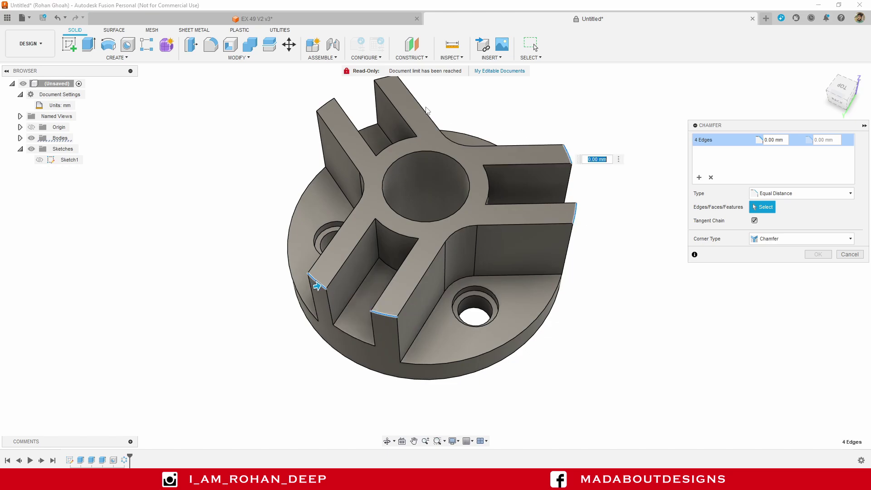
pyautogui.click(384, 79)
pyautogui.click(330, 106)
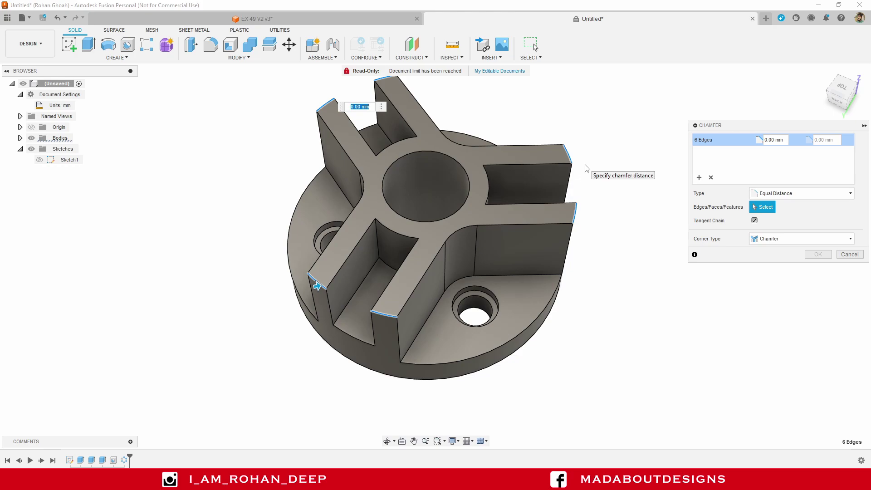
pyautogui.write('5')
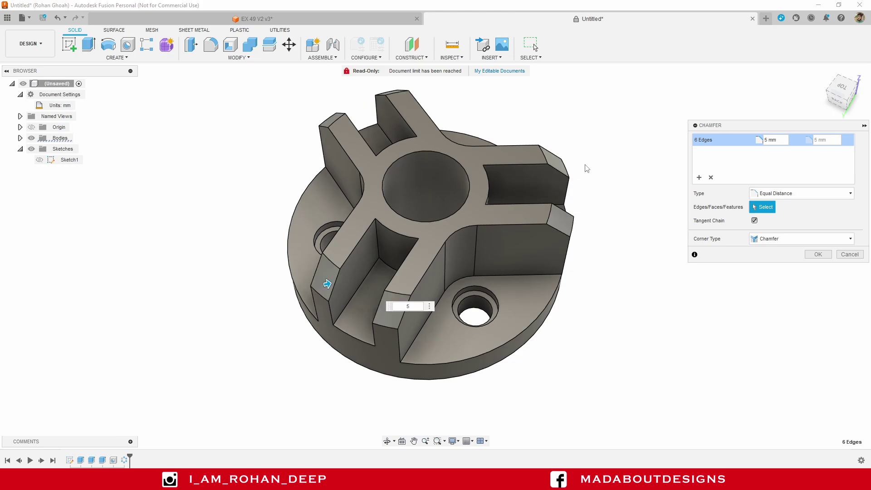
pyautogui.press('Return')
pyautogui.keyDown('shift'); pyautogui.moveTo(608, 277); pyautogui.dragTo(654, 296, button='middle'); pyautogui.keyUp('shift')
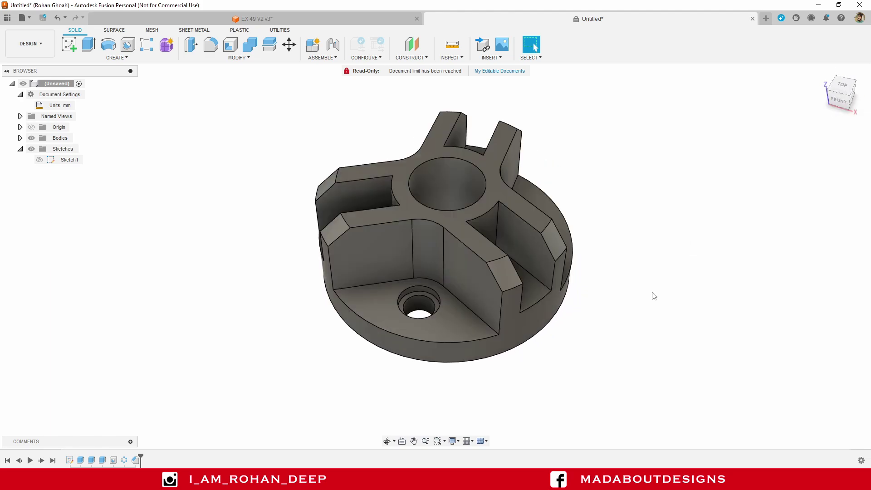
# Apply the Powder Coat - Rough (Yellow) appearance to the hub body.
pyautogui.press('a')
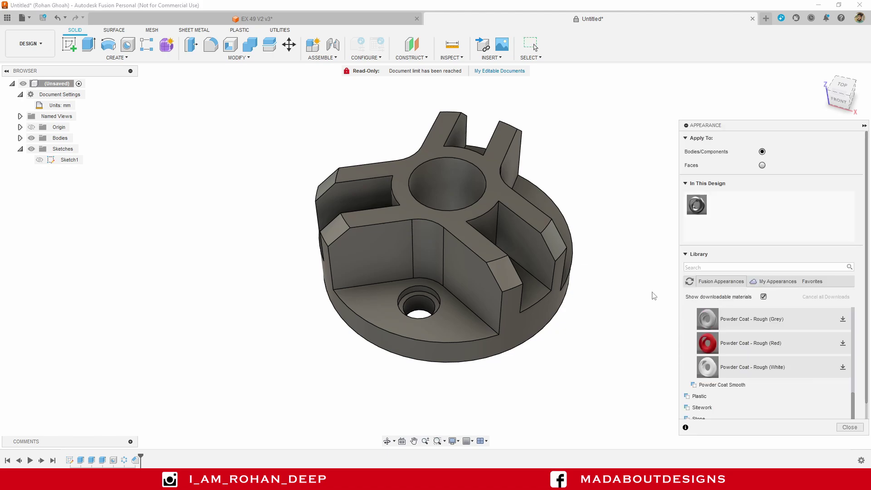
pyautogui.scroll(3, 767, 340)
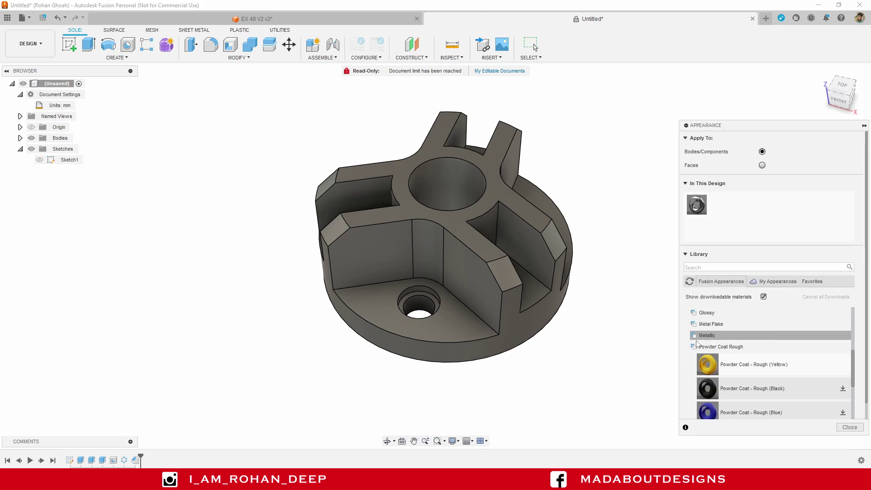
pyautogui.scroll(2, 699, 346)
pyautogui.scroll(-2, 717, 359)
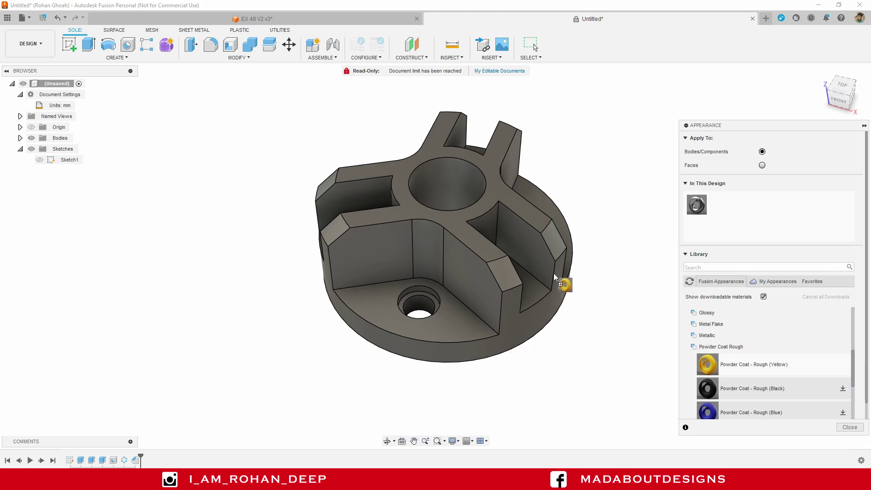
pyautogui.moveTo(474, 250); pyautogui.dragTo(474, 250)
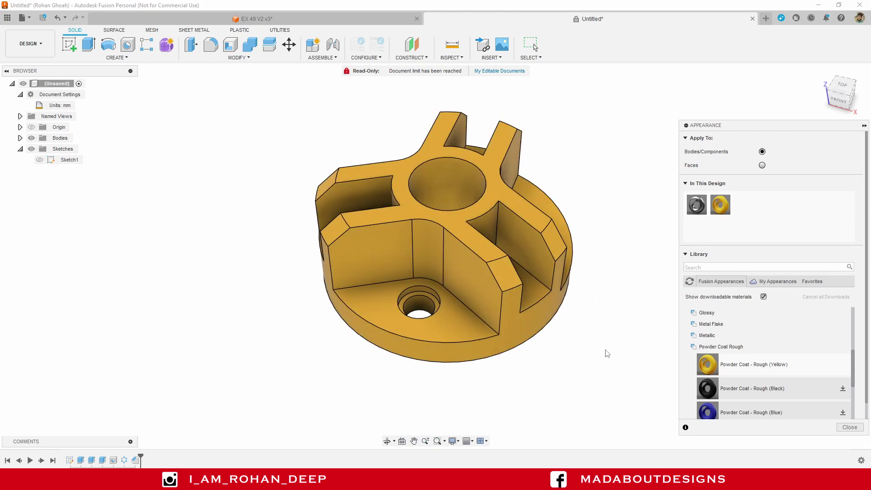
pyautogui.press('Escape')
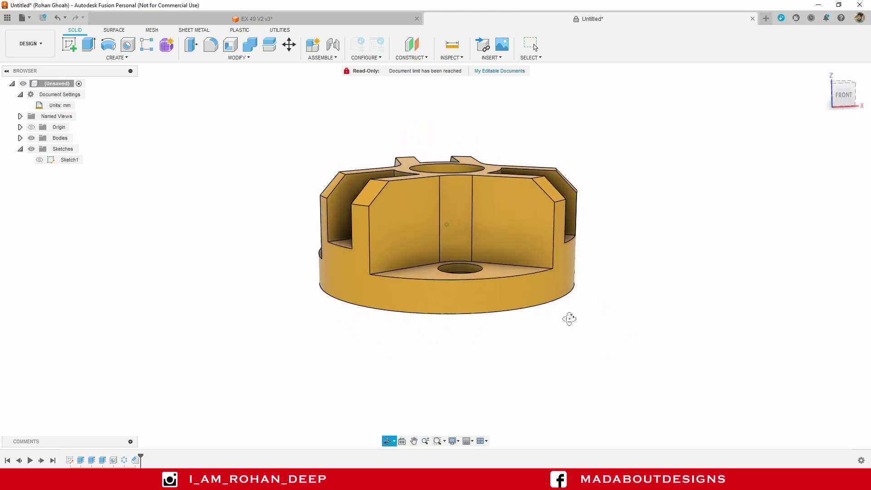